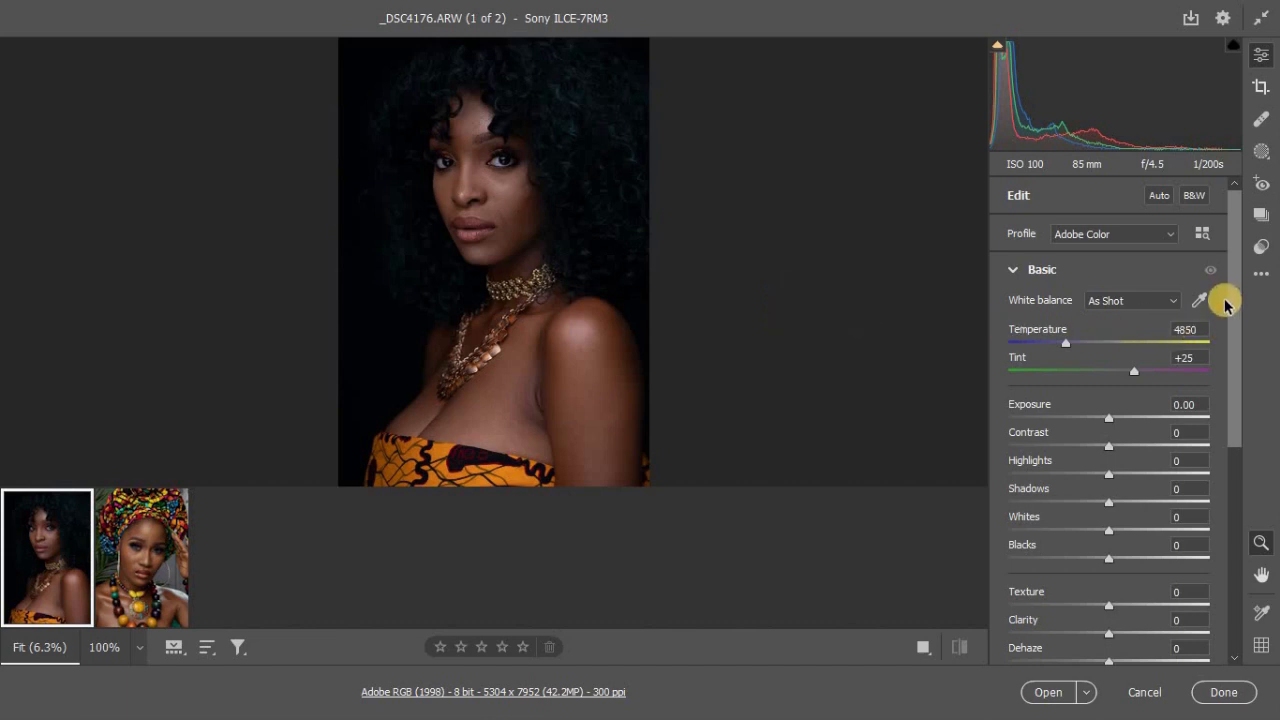
Step: Set the Basic adjustments to Contrast +13, Highlights +8, Whites +7 and Clarity +12 on the dark-background portrait
drag(1229, 285, 1233, 283)
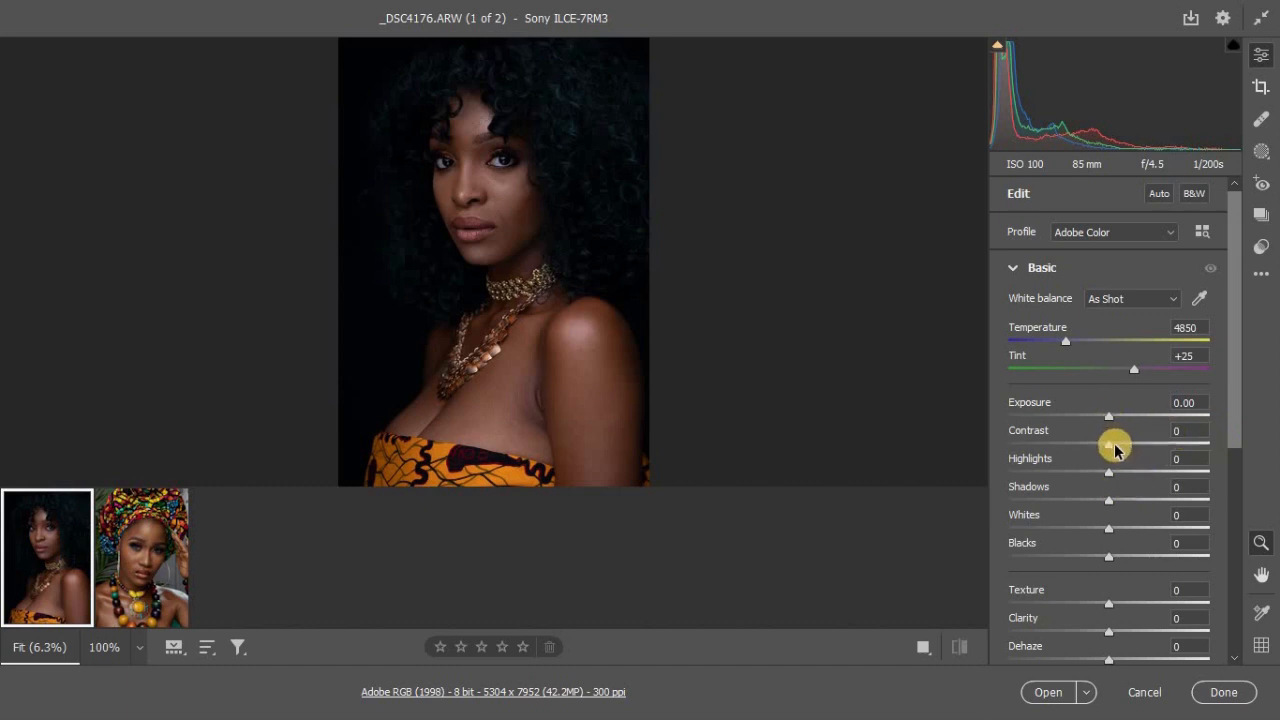
mouse_move(1114, 450)
mouse_down()
mouse_move(1125, 449)
mouse_move(1120, 470)
mouse_up()
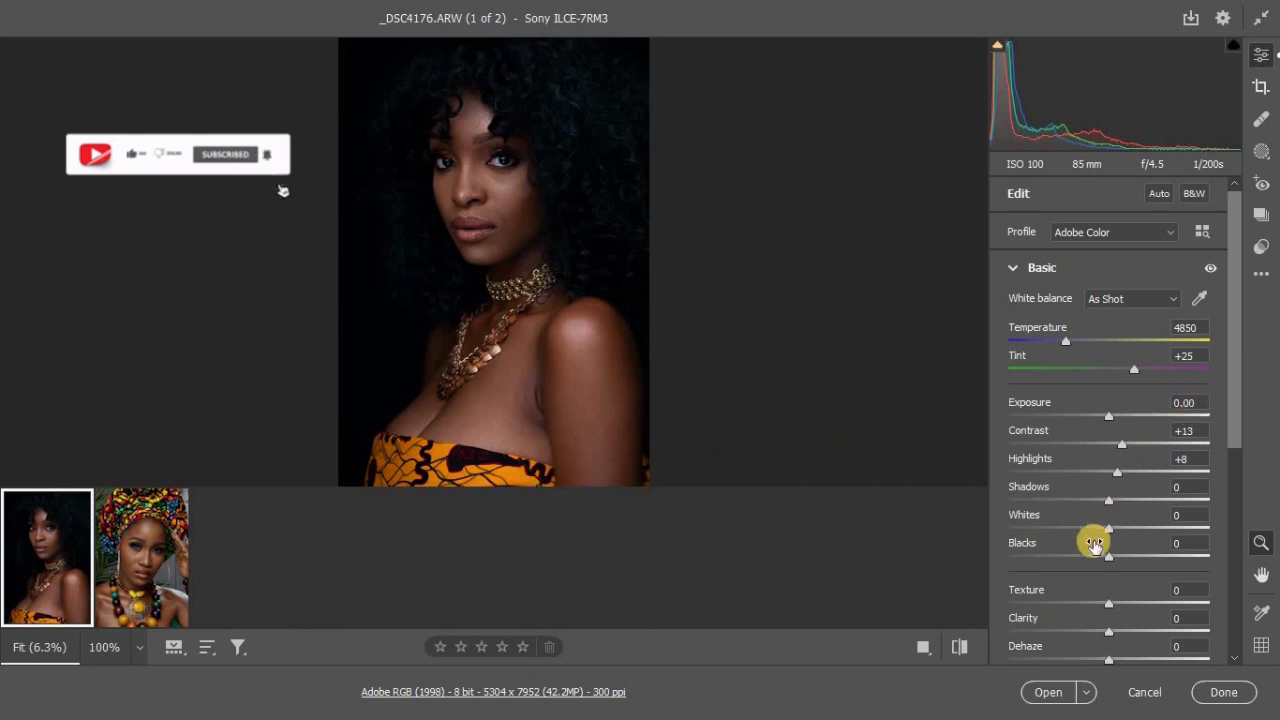
drag(1110, 533, 1118, 528)
drag(1234, 423, 1234, 450)
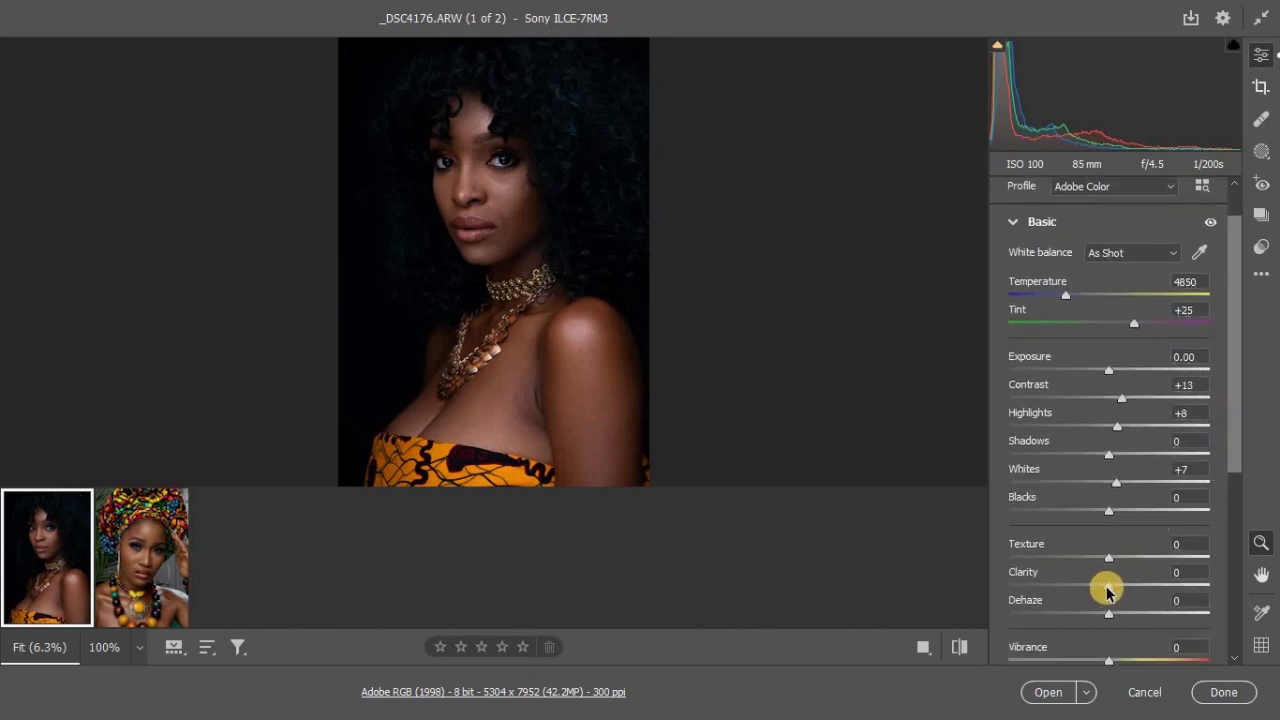
drag(1107, 592, 1122, 592)
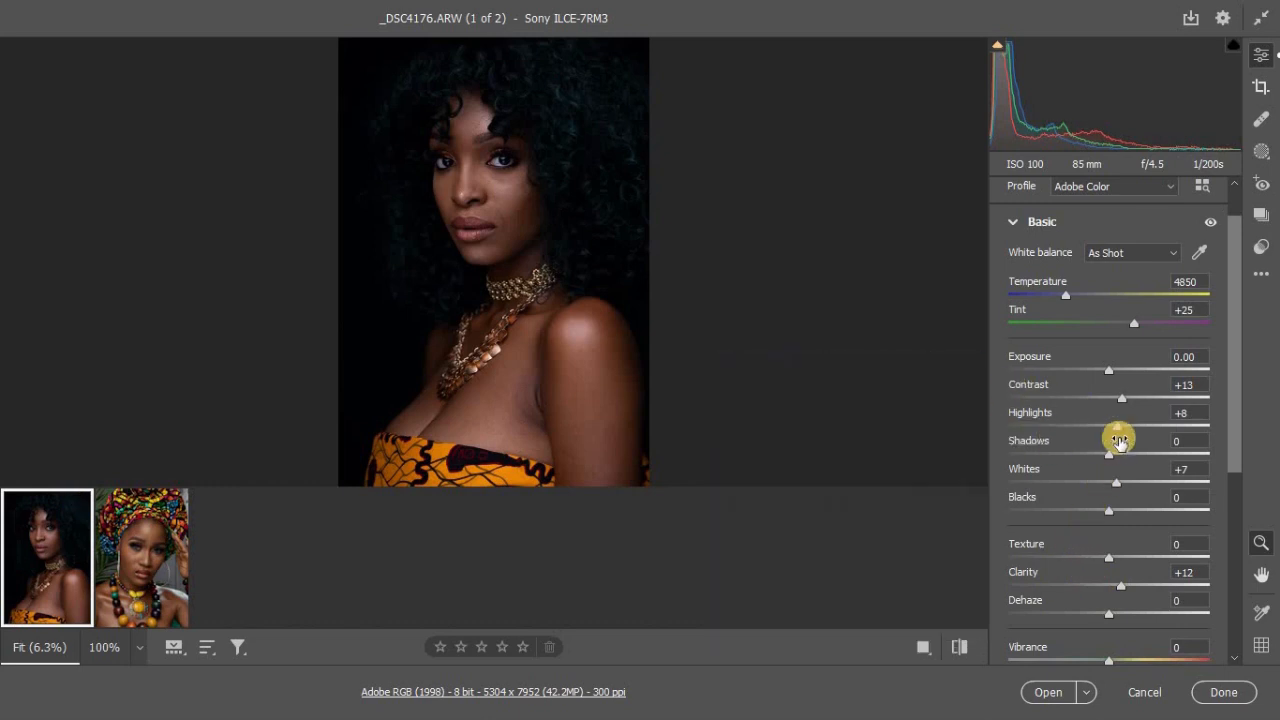
Step: Raise the portrait's Contrast to +22 and lower its Shadows to -5
drag(1233, 398, 1239, 417)
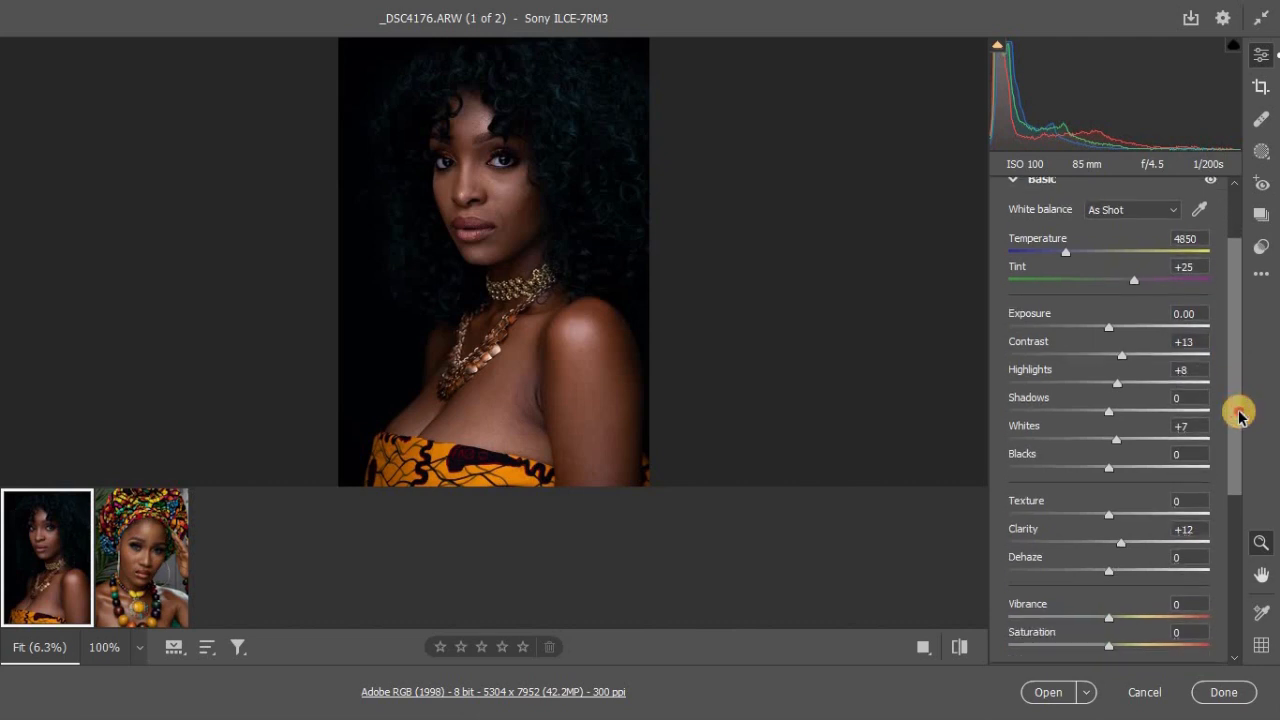
drag(1239, 417, 1240, 410)
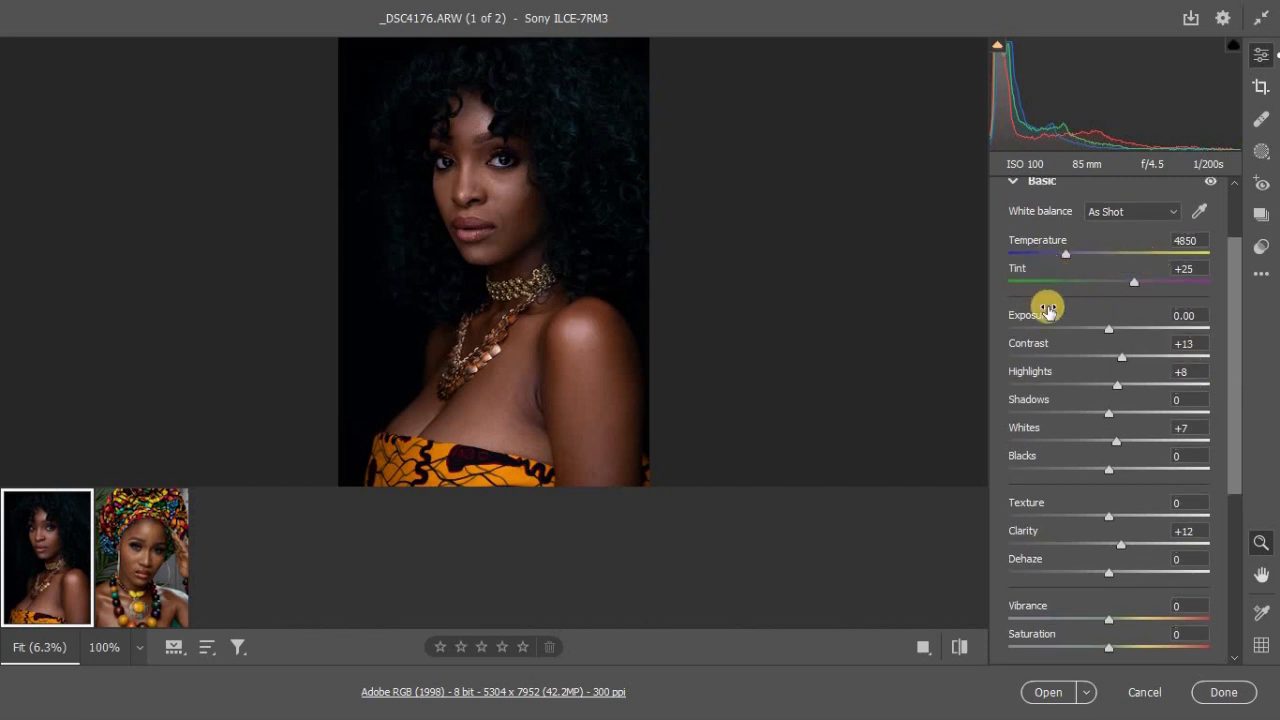
mouse_move(1048, 312)
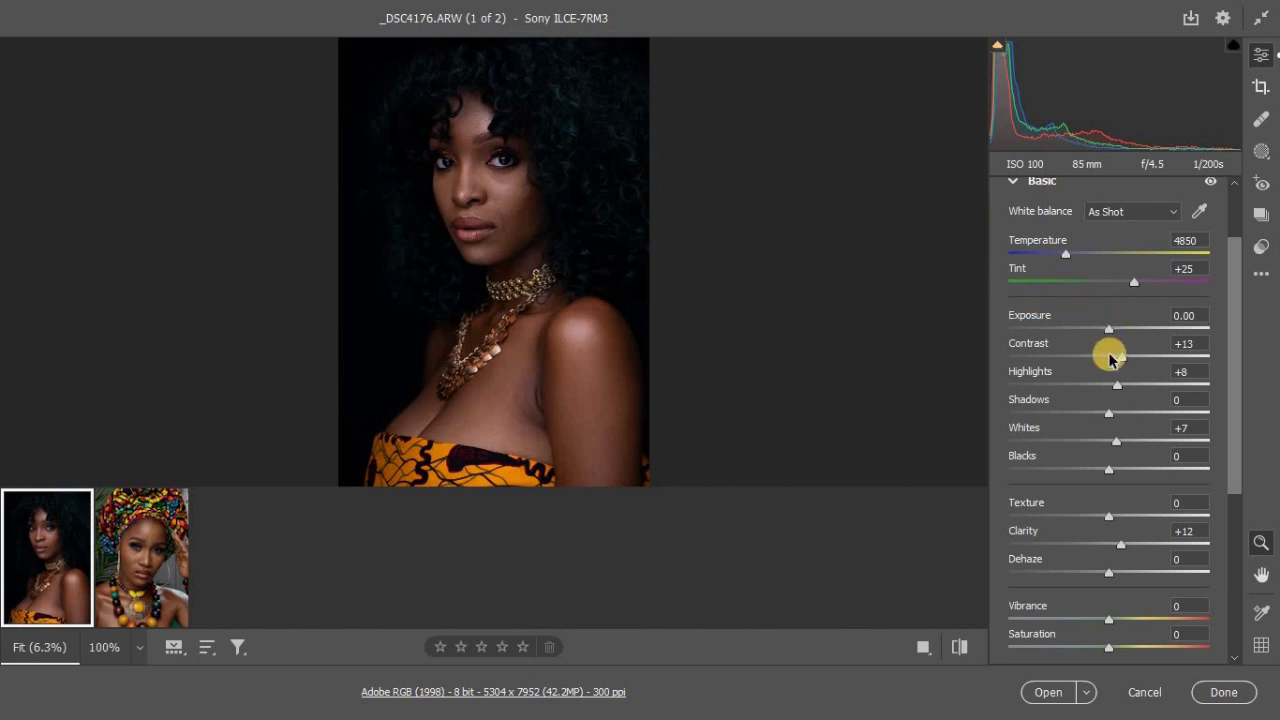
mouse_move(1110, 358)
mouse_down()
mouse_move(1146, 360)
mouse_move(1133, 362)
mouse_up()
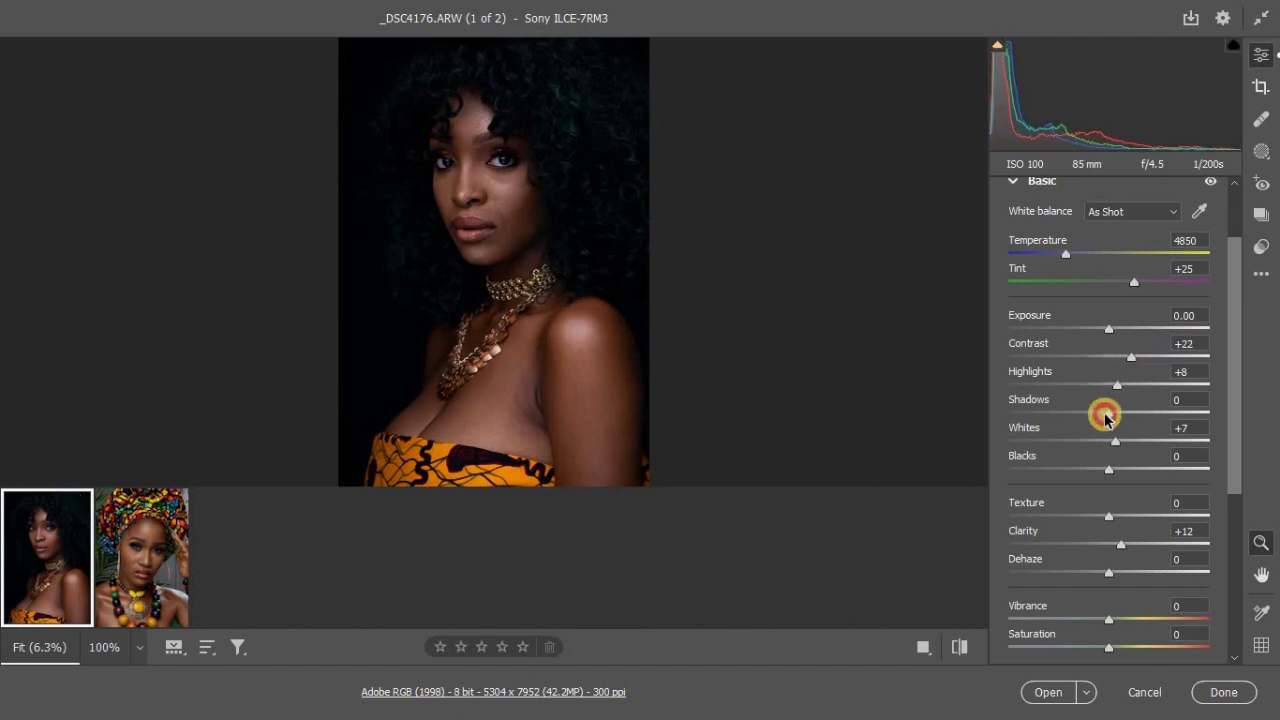
drag(1106, 418, 1103, 419)
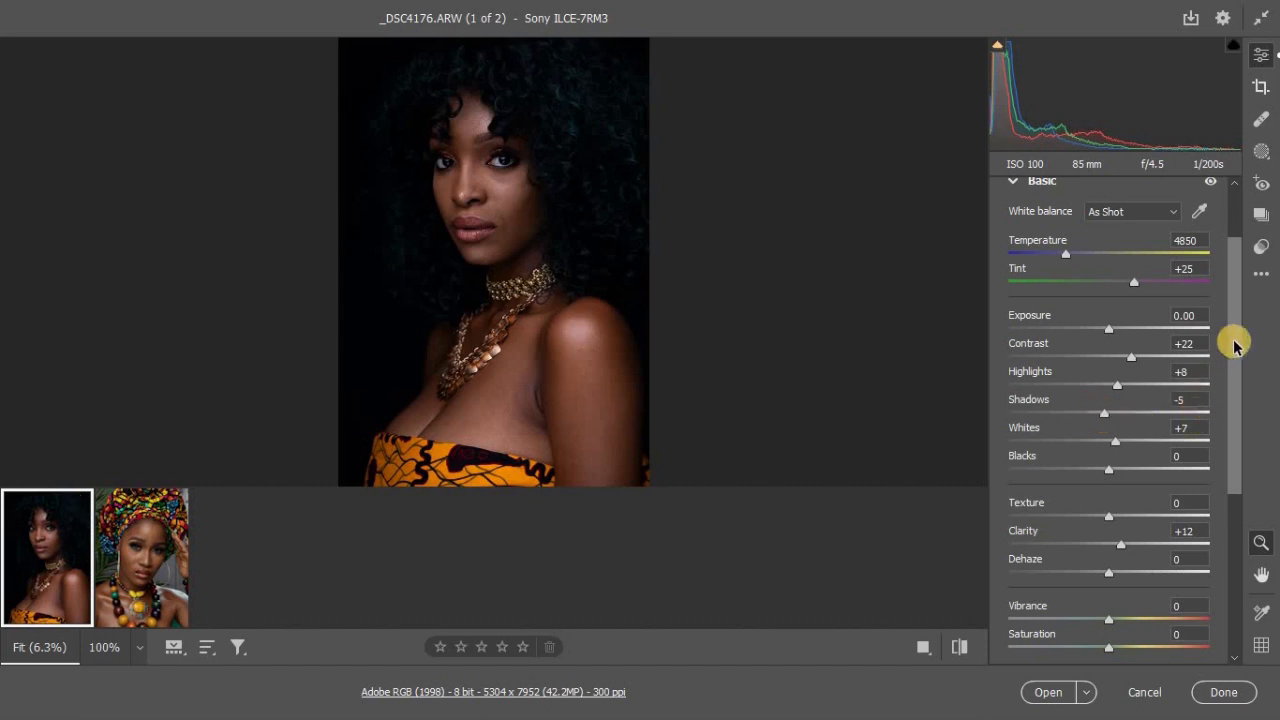
Step: Set the Color Grading luminance to 12 for the midtones, 14 for the shadows and 12 for the highlights
drag(1235, 343, 1230, 450)
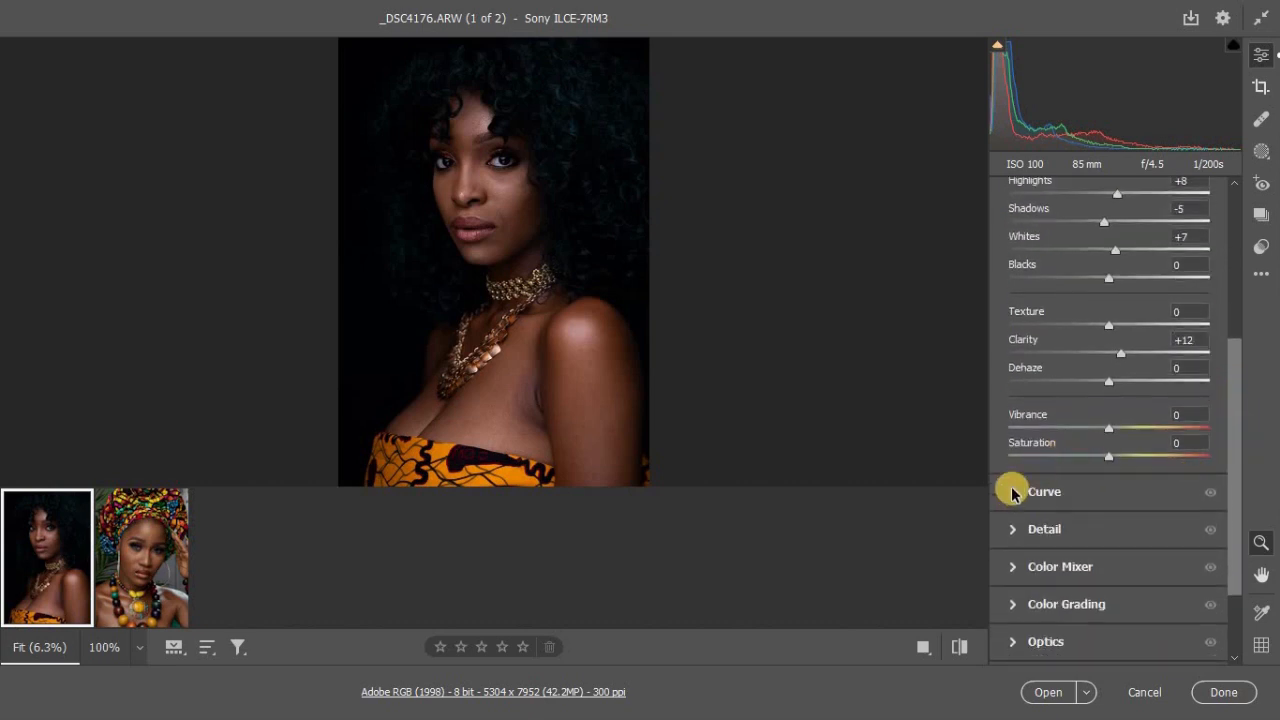
click(1008, 493)
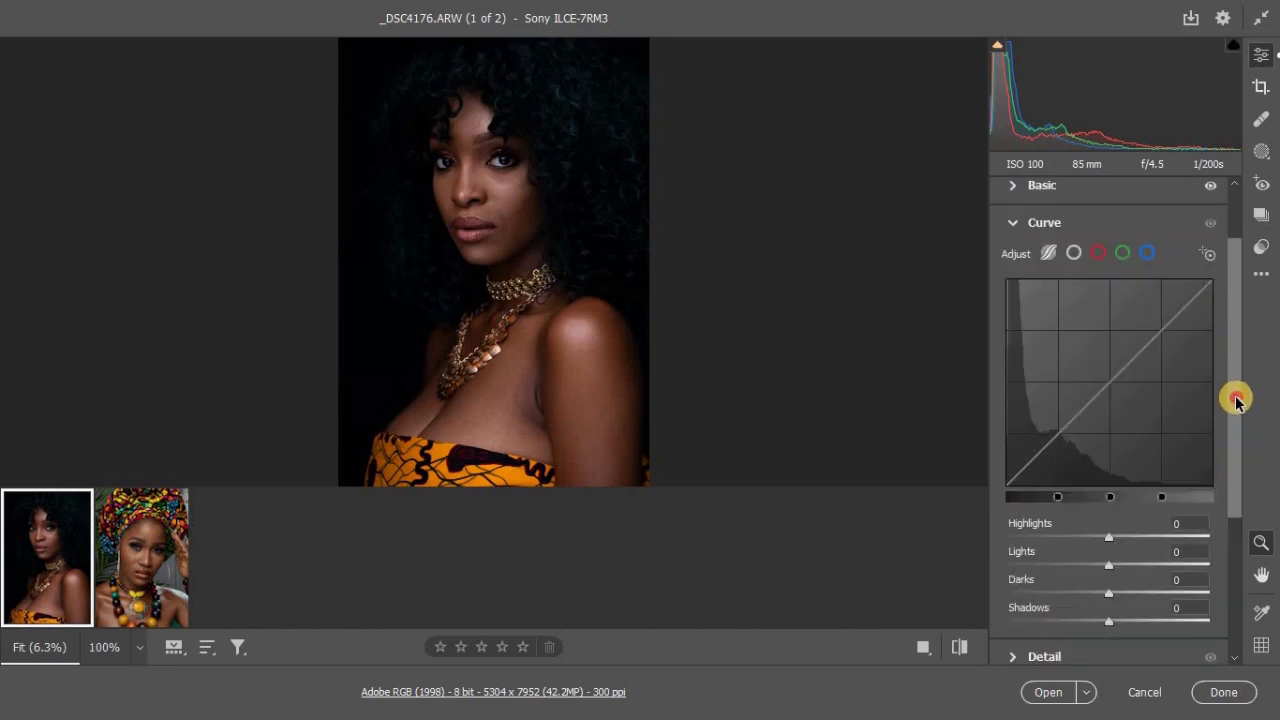
drag(1234, 400, 1220, 517)
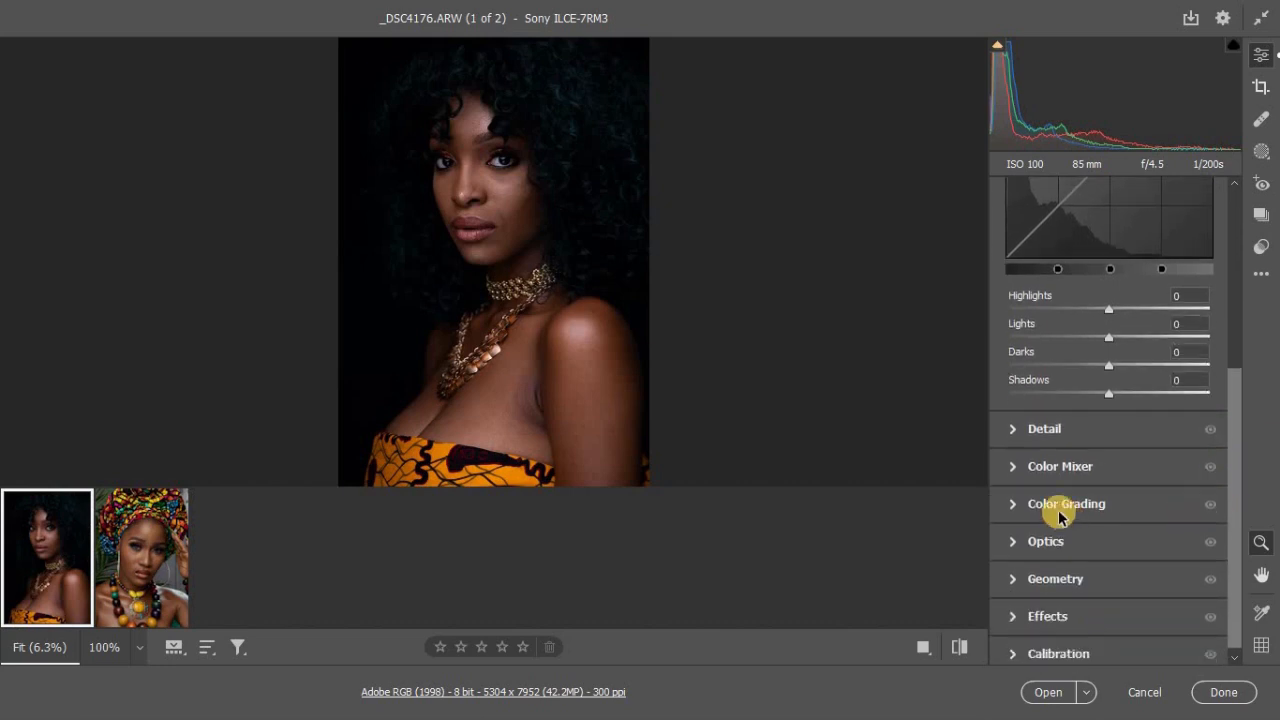
click(1018, 504)
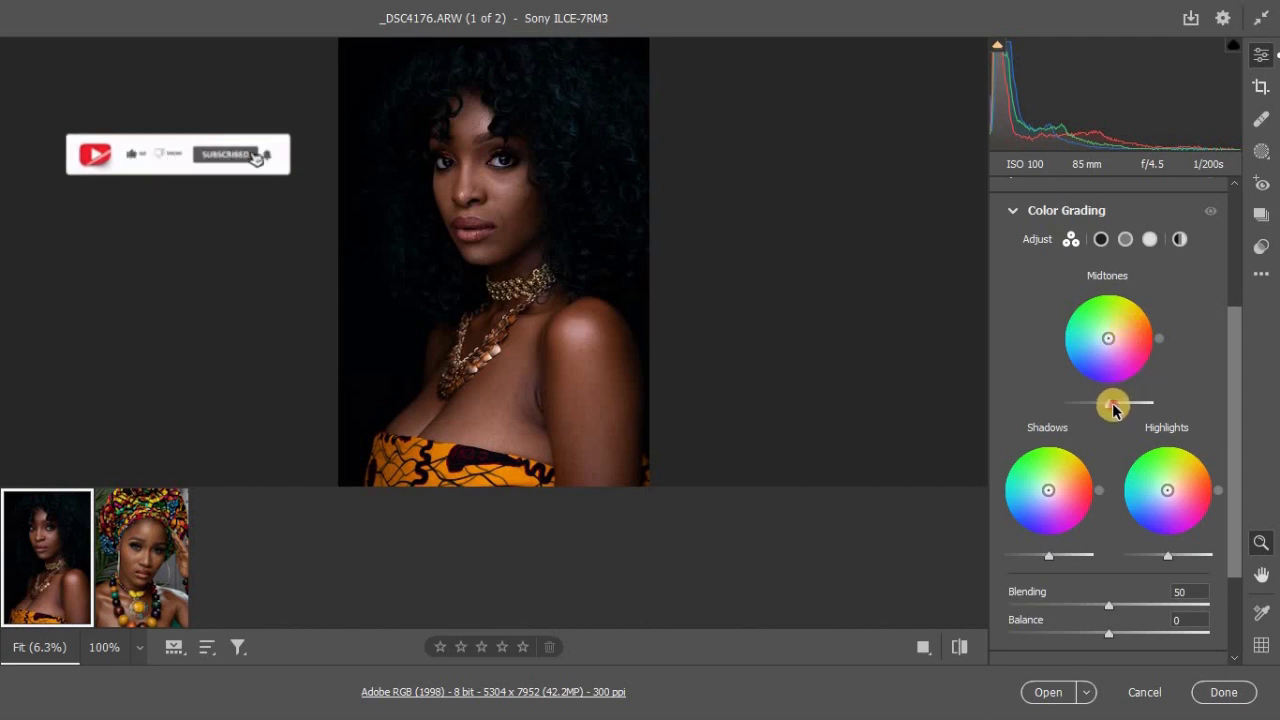
drag(1110, 407, 1118, 408)
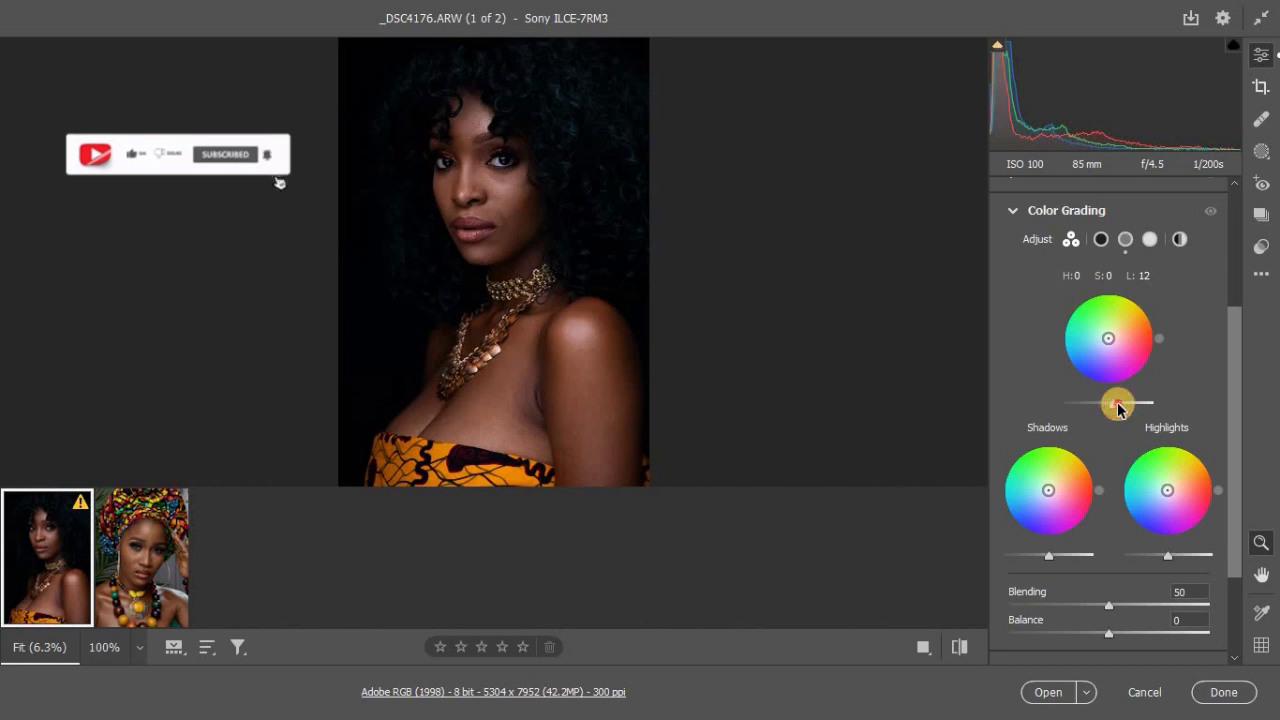
drag(1049, 554, 1055, 561)
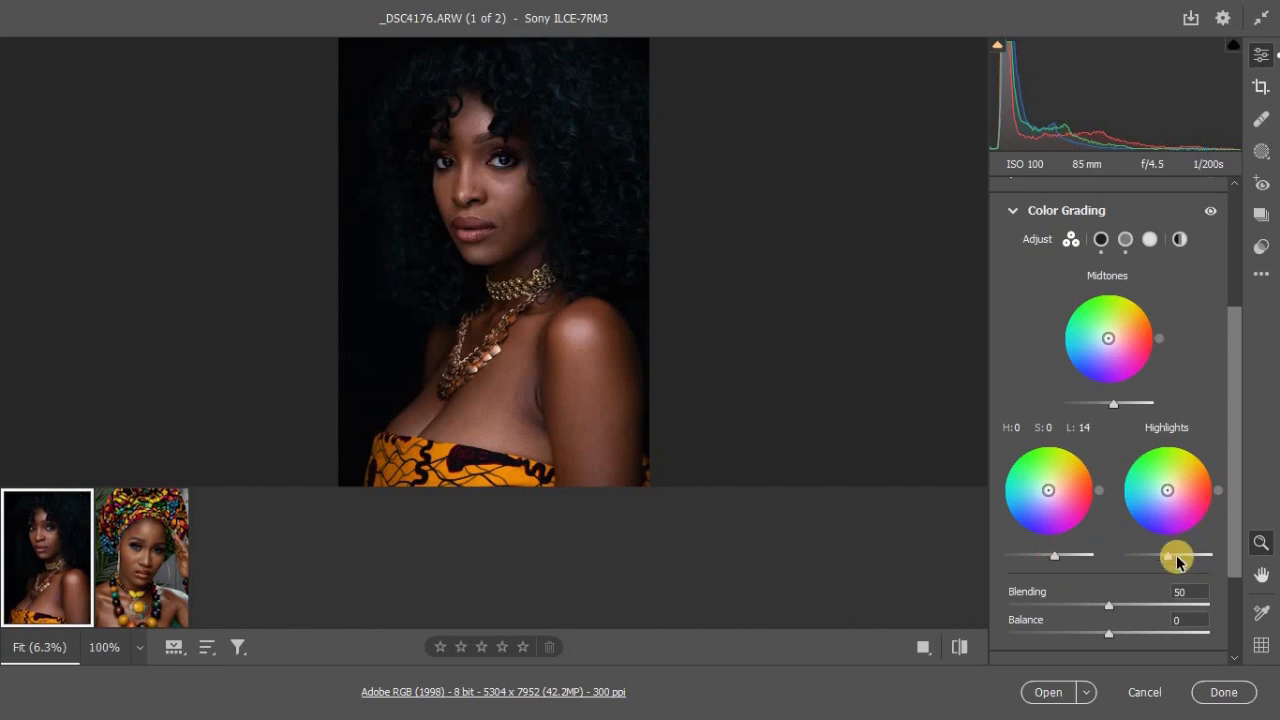
drag(1168, 558, 1172, 561)
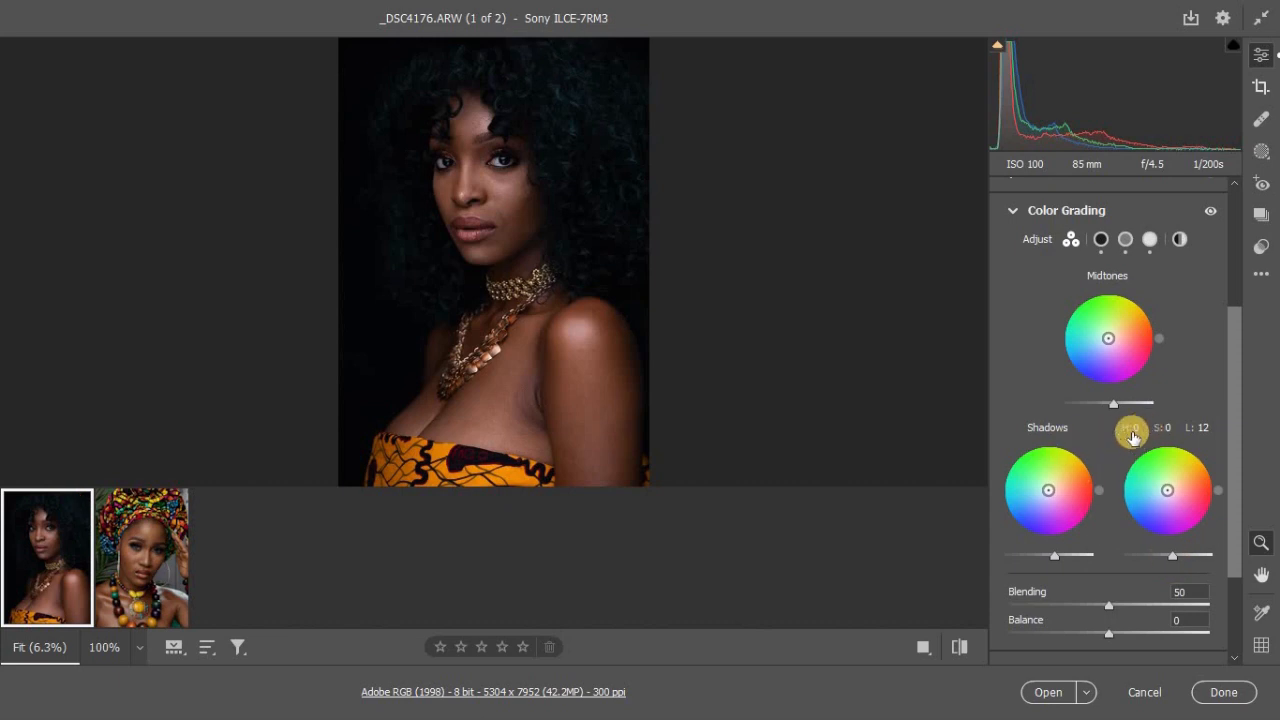
Step: Open the Color Mixer's HSL hue adjustments
drag(1236, 365, 1237, 477)
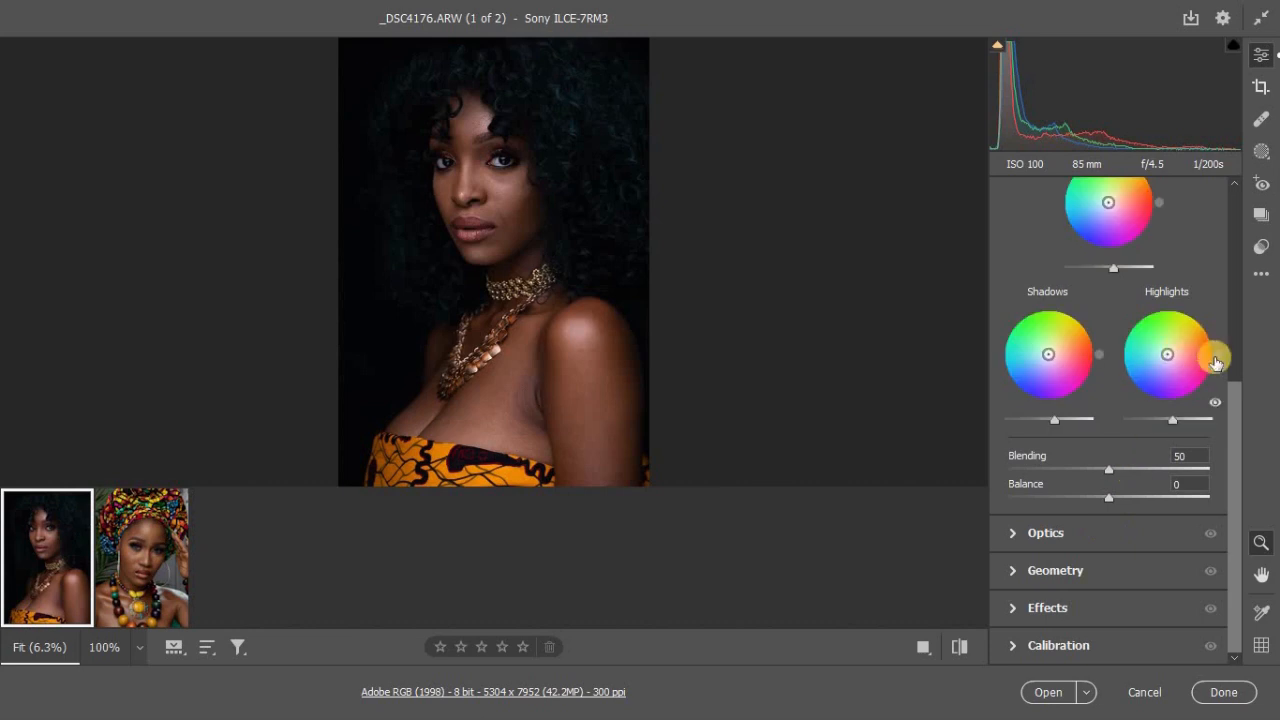
drag(1231, 397, 1223, 257)
click(1016, 289)
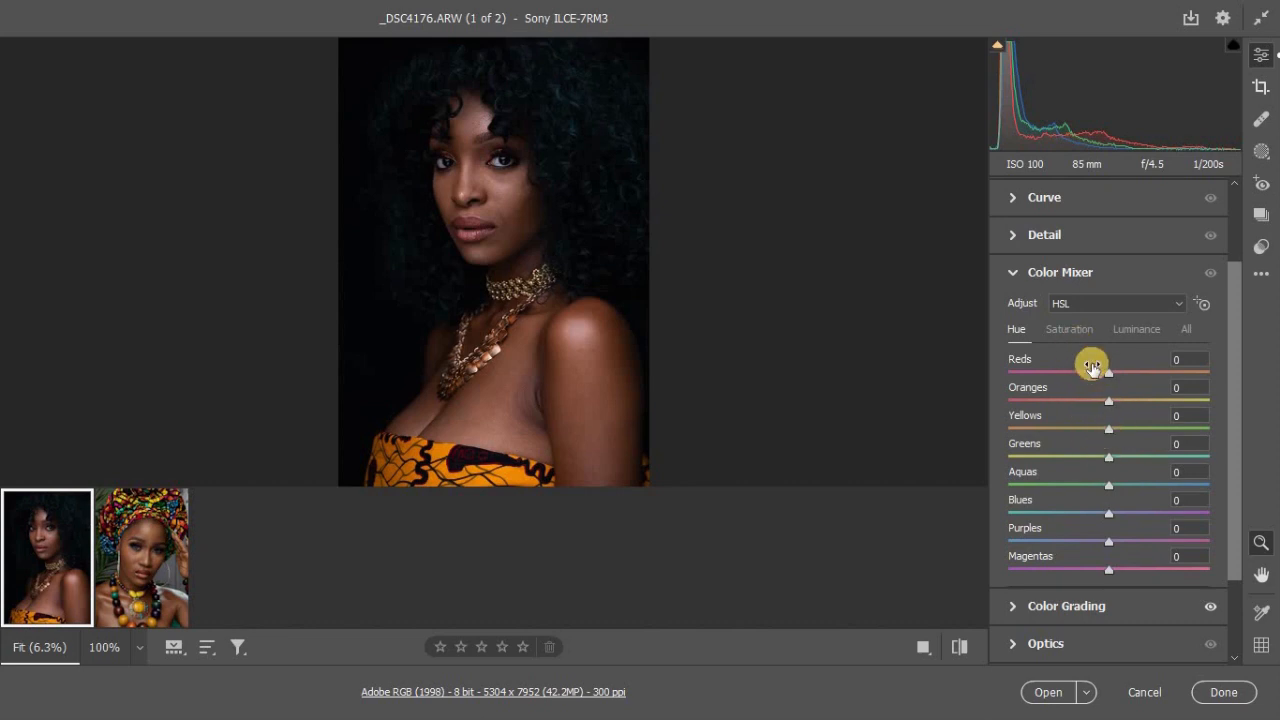
Step: Test hue shifts on the Reds and Oranges, taking Oranges to -54 and +77, and return both to 0
mouse_move(1108, 371)
mouse_down()
mouse_move(1200, 370)
mouse_move(1000, 380)
mouse_move(1104, 383)
mouse_up()
double_click(1103, 379)
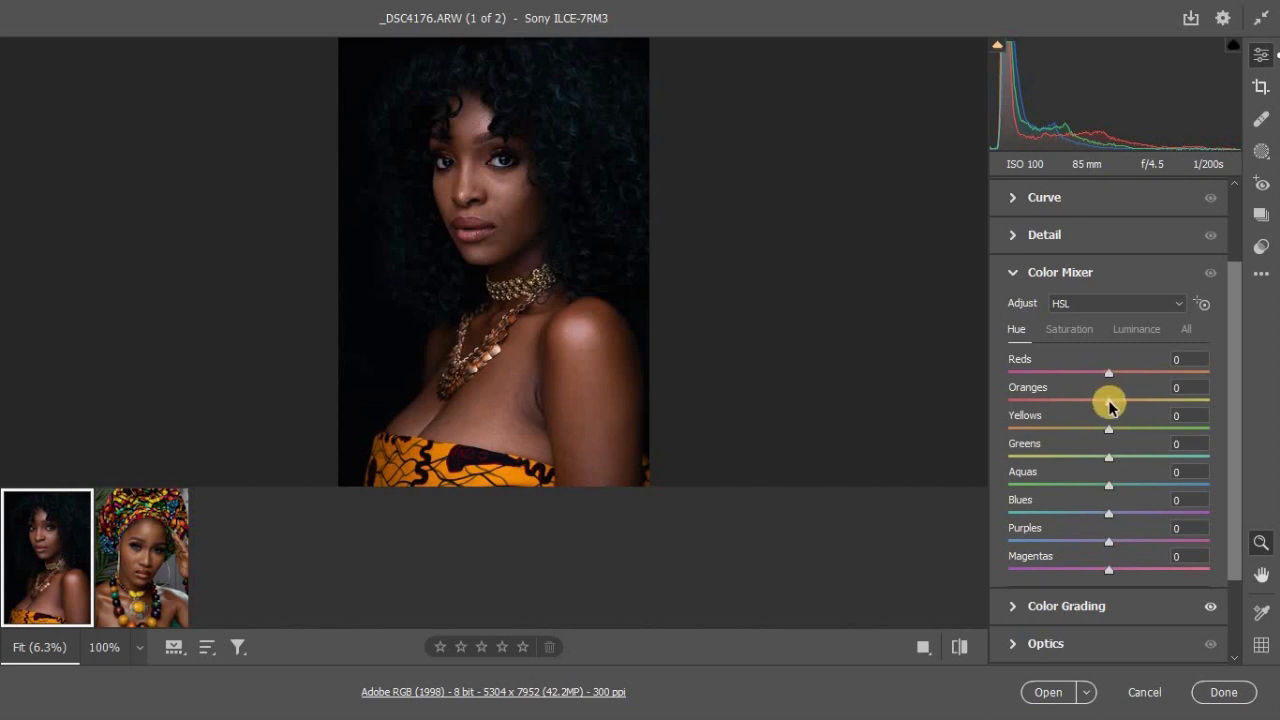
drag(1107, 400, 1055, 402)
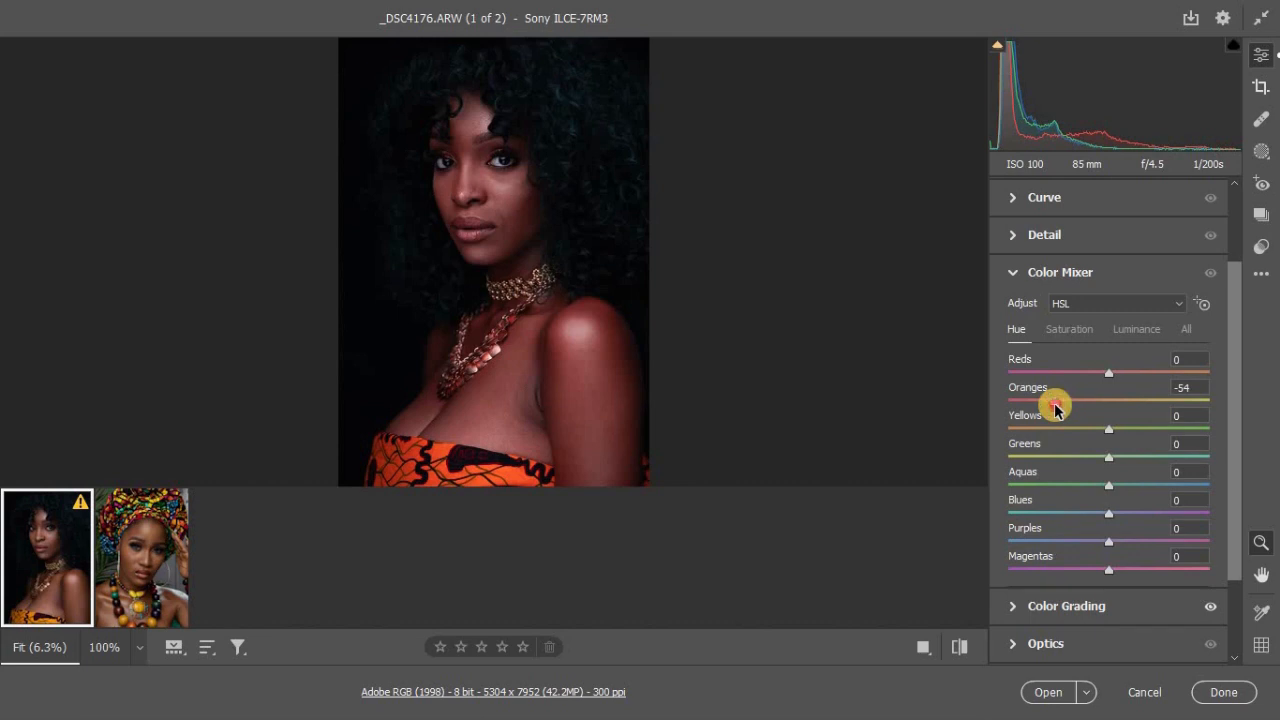
drag(1055, 404, 1186, 401)
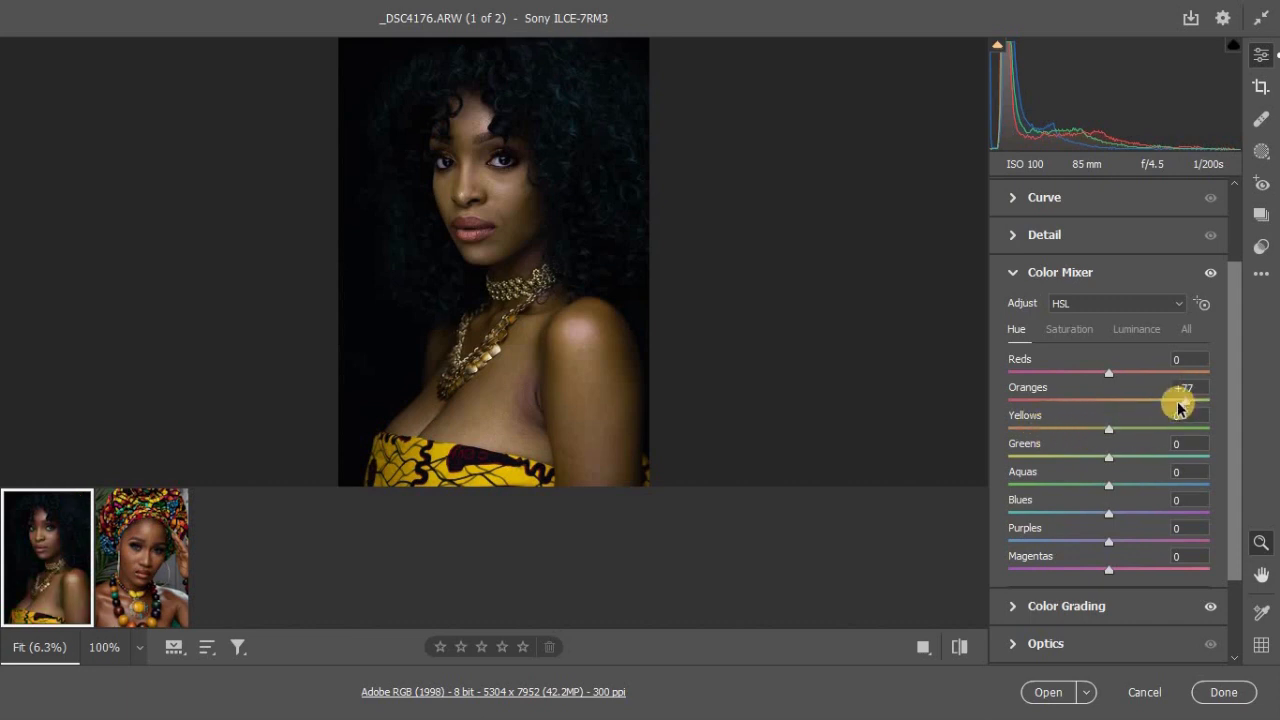
drag(1178, 401, 1110, 403)
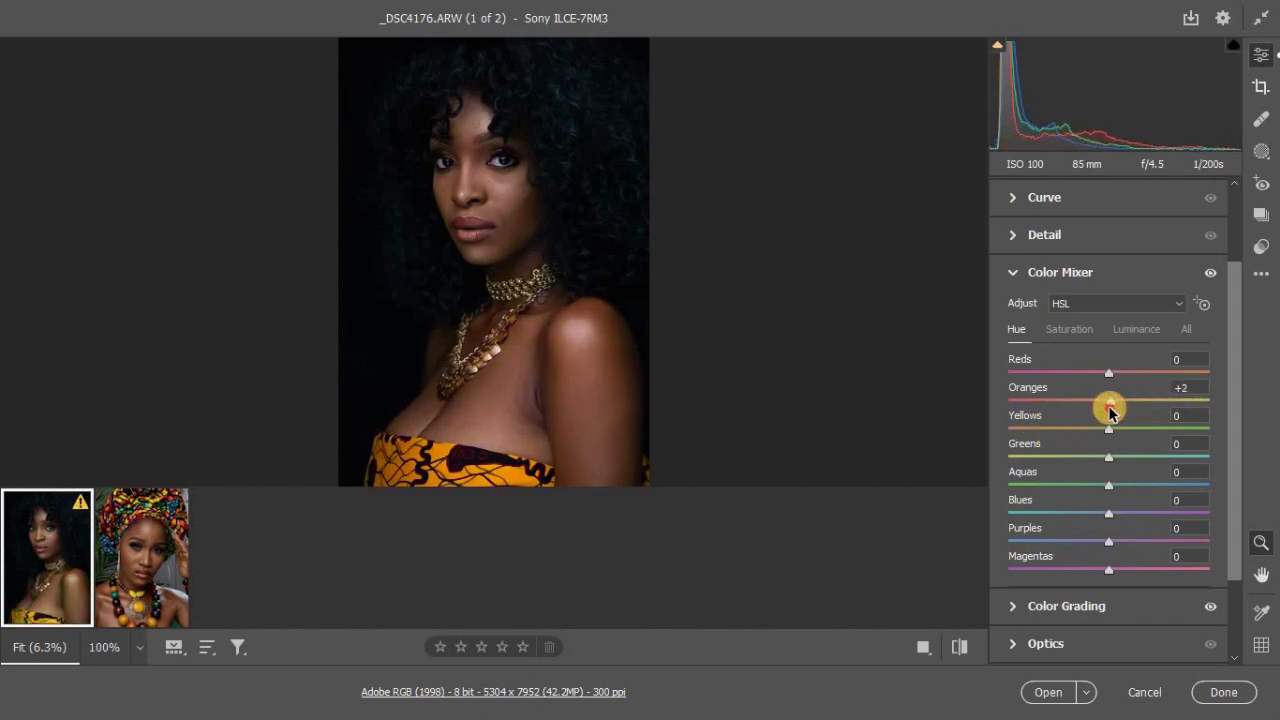
click(1188, 387)
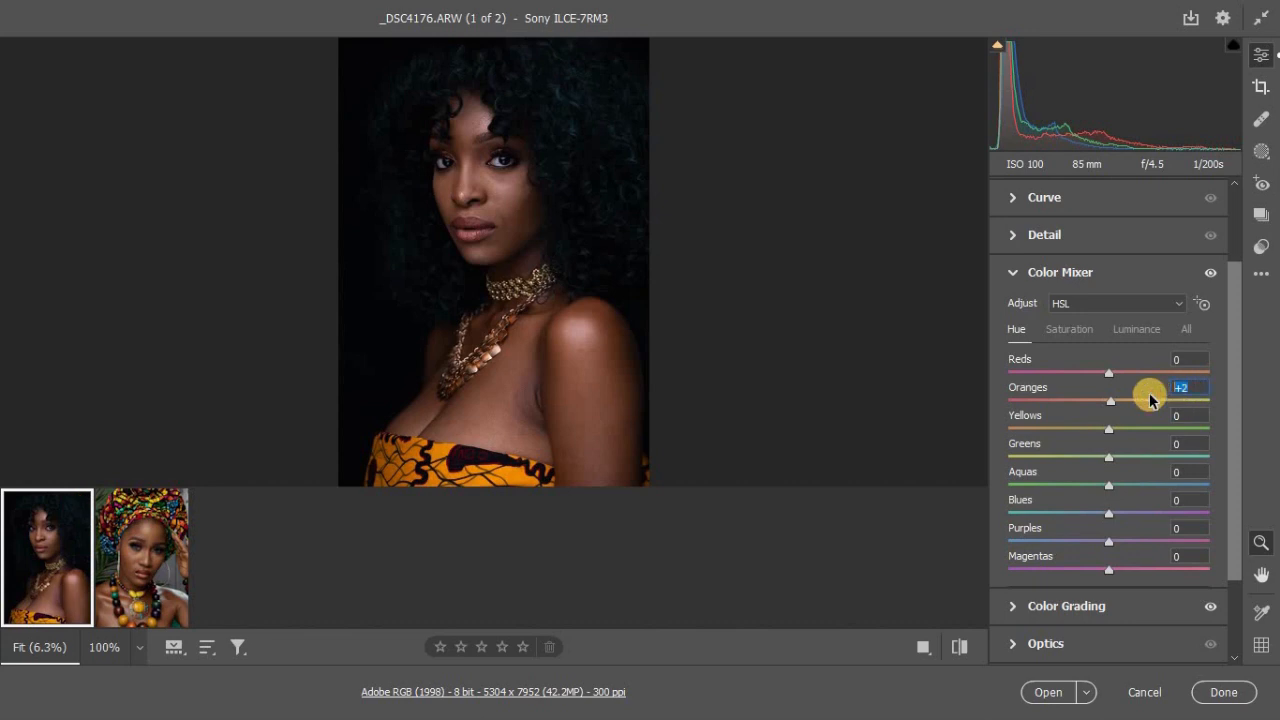
text(0)
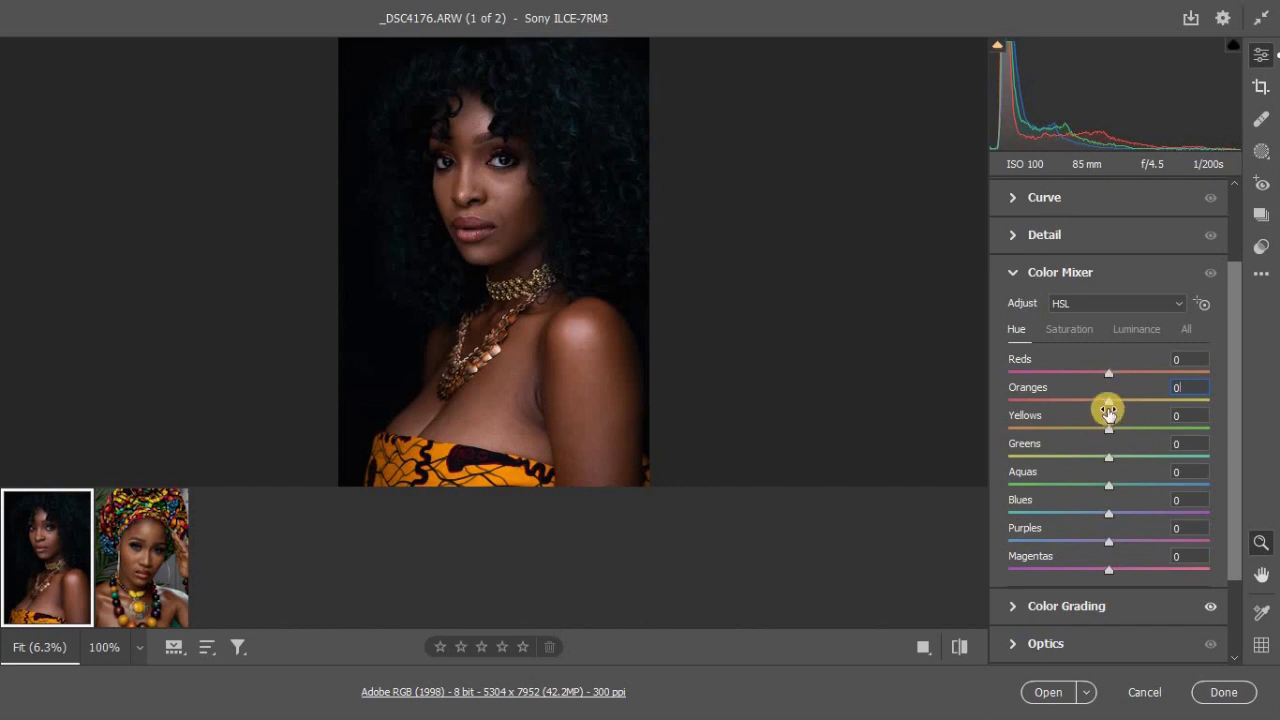
Step: Set the Oranges hue to +11, the Yellows hue to -7 and the Yellows saturation to +17, and try changing the Yellows luminance
drag(1108, 401, 1100, 435)
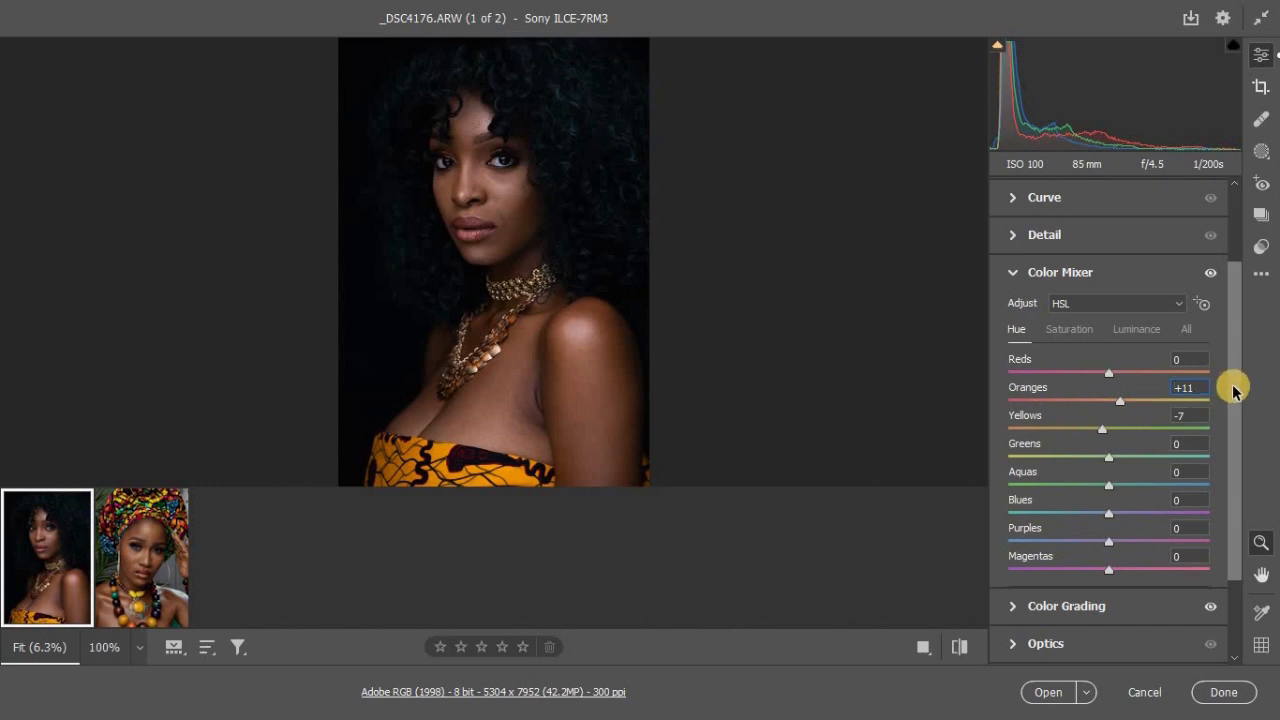
click(1070, 331)
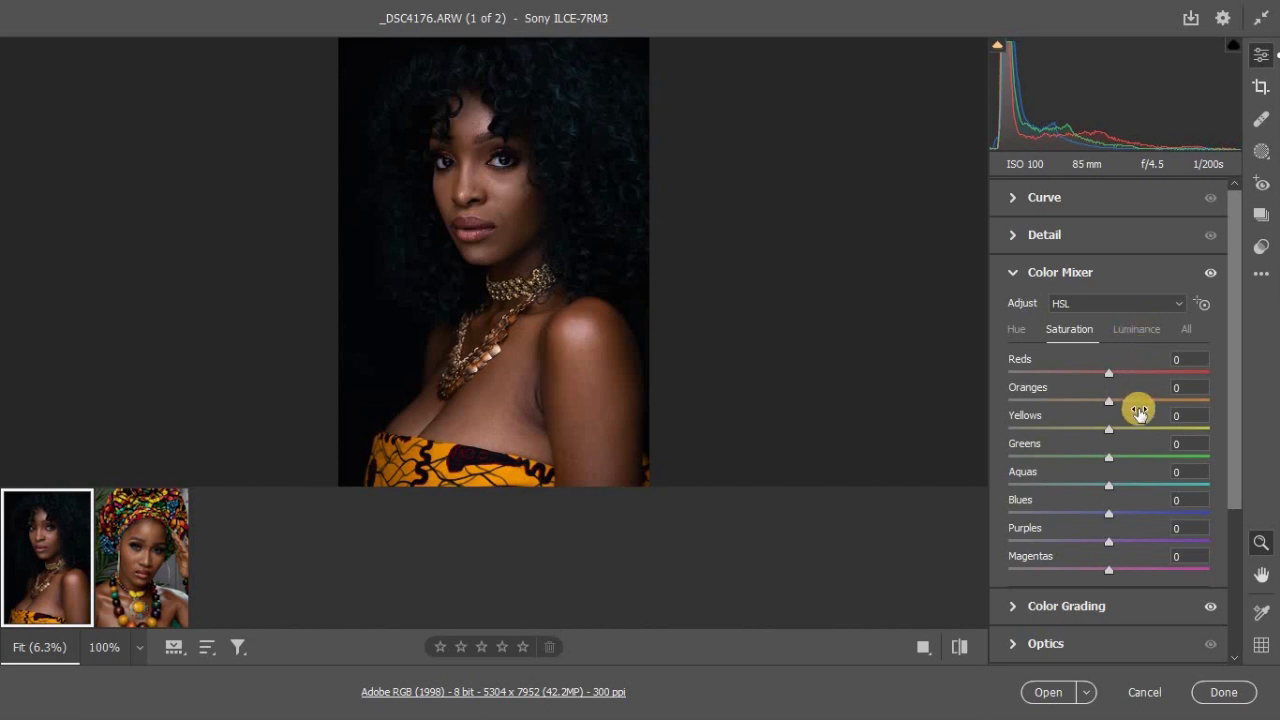
click(1133, 331)
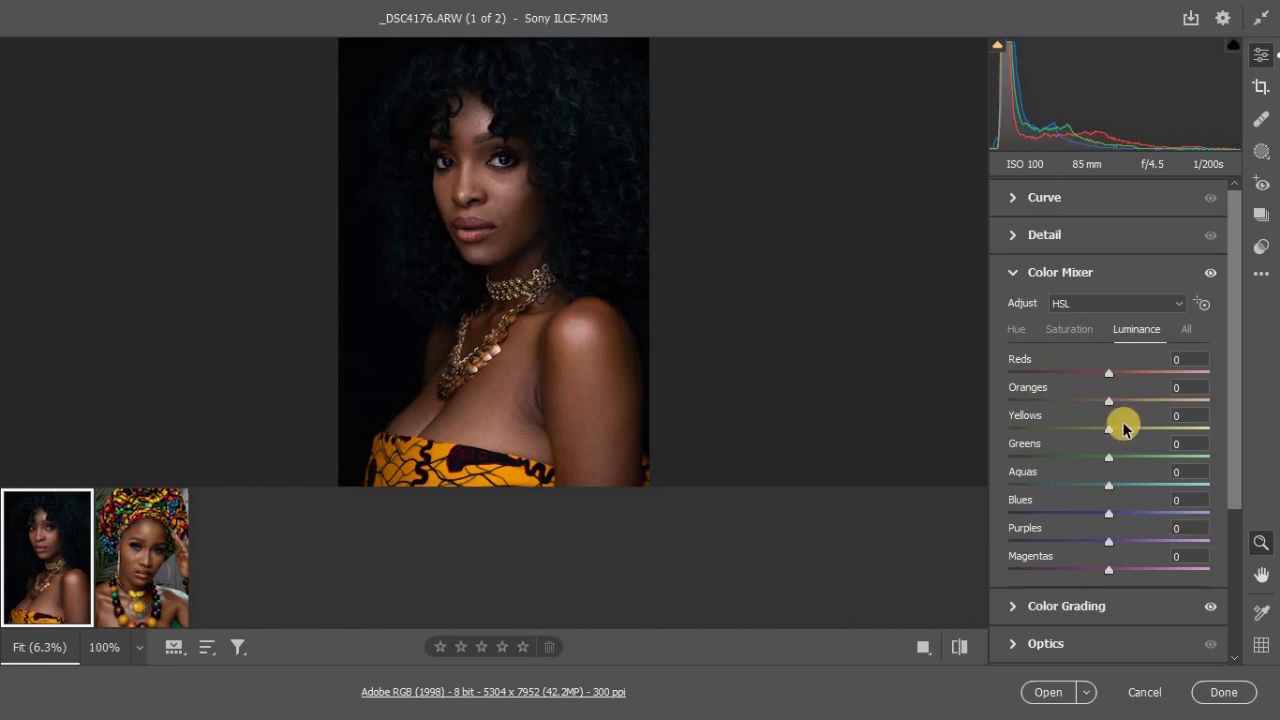
drag(1097, 433, 1131, 431)
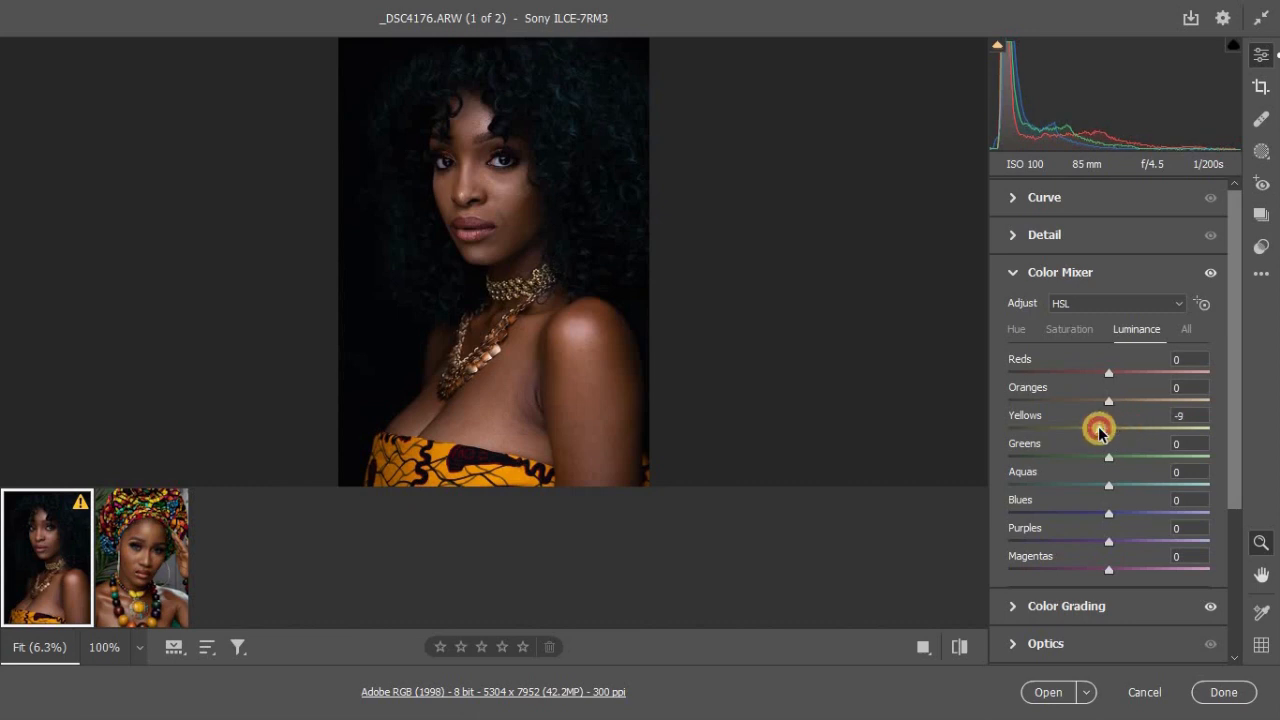
drag(1097, 432, 1128, 435)
click(1083, 329)
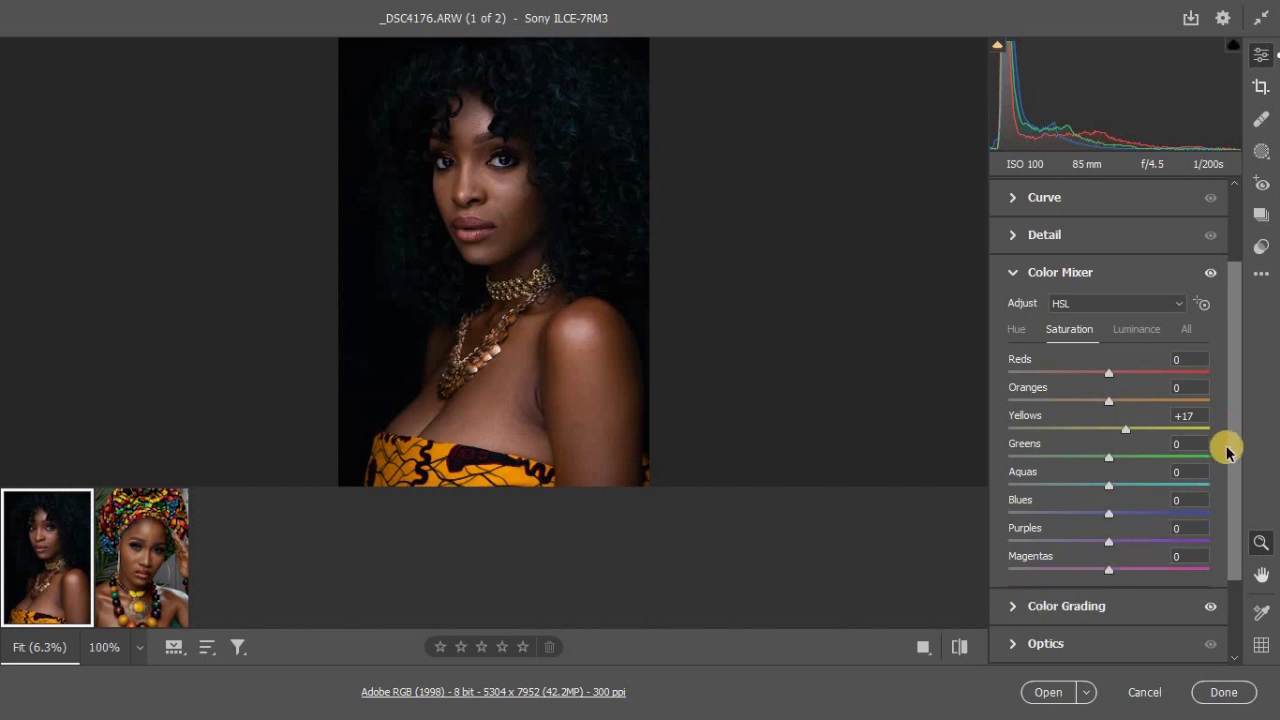
Step: Set the Blue Primary saturation to +18 in the Calibration adjustments
drag(1237, 500, 1234, 560)
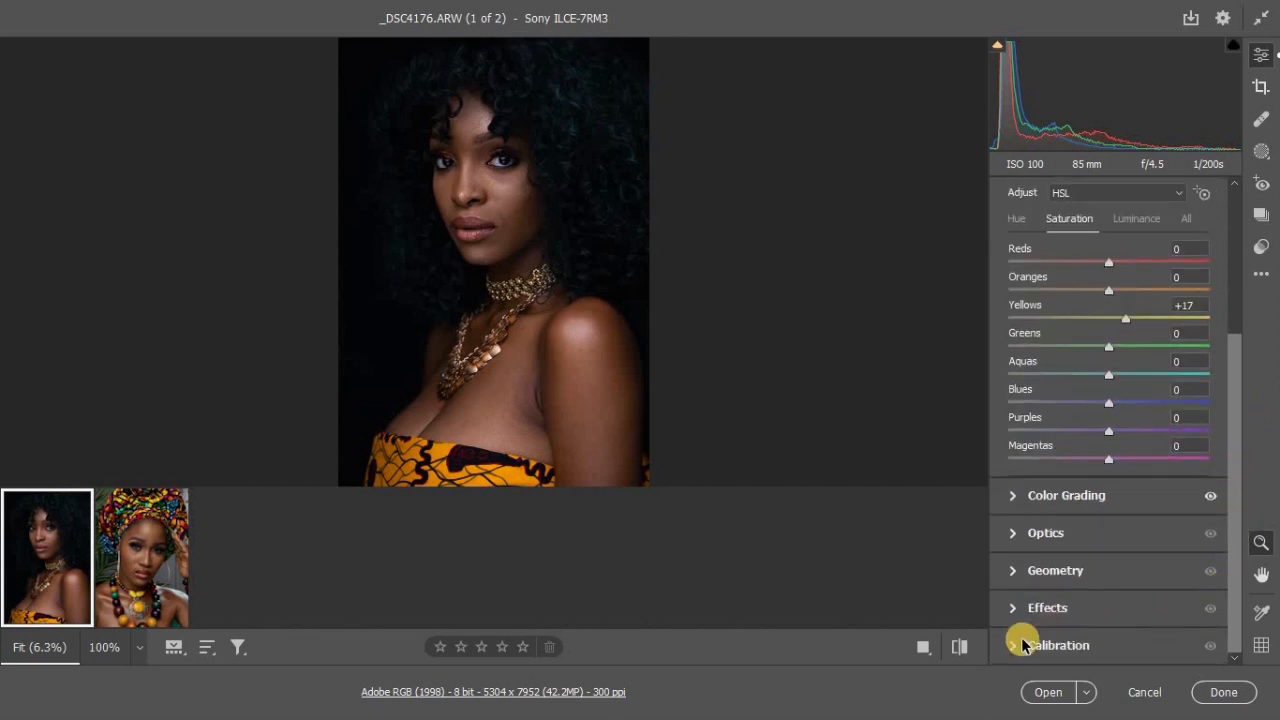
click(1024, 645)
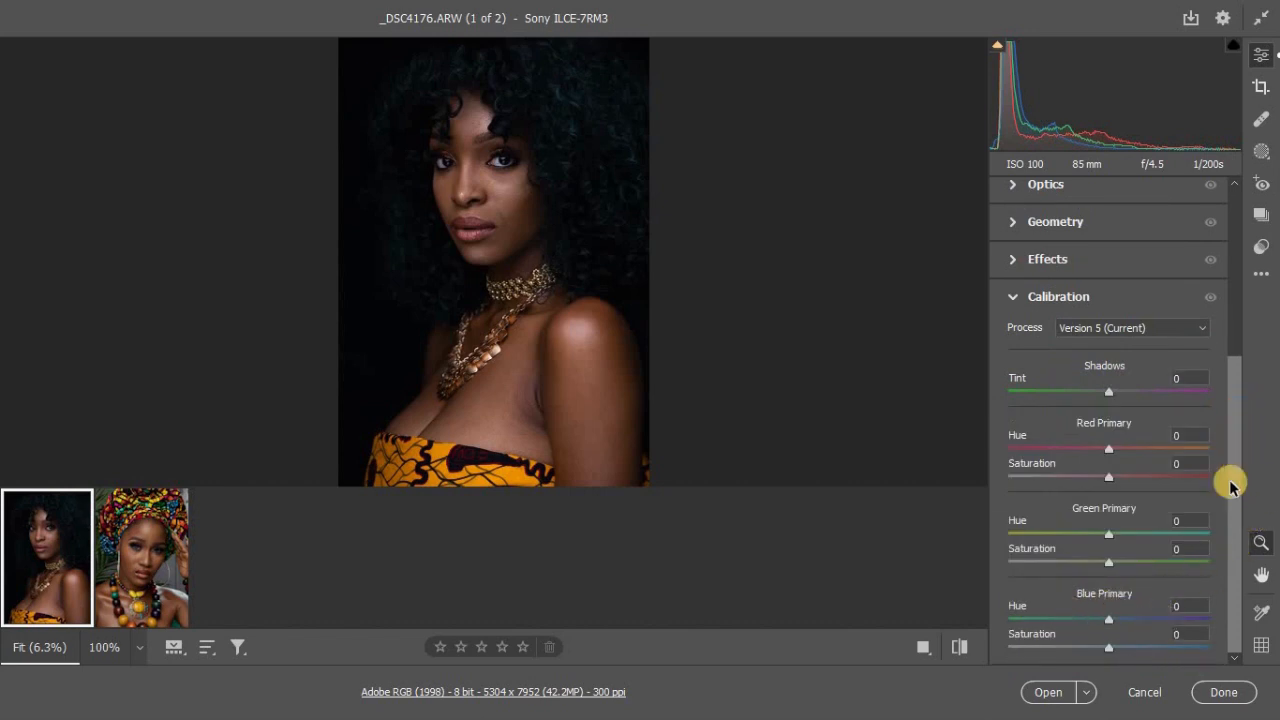
drag(1116, 653, 1127, 653)
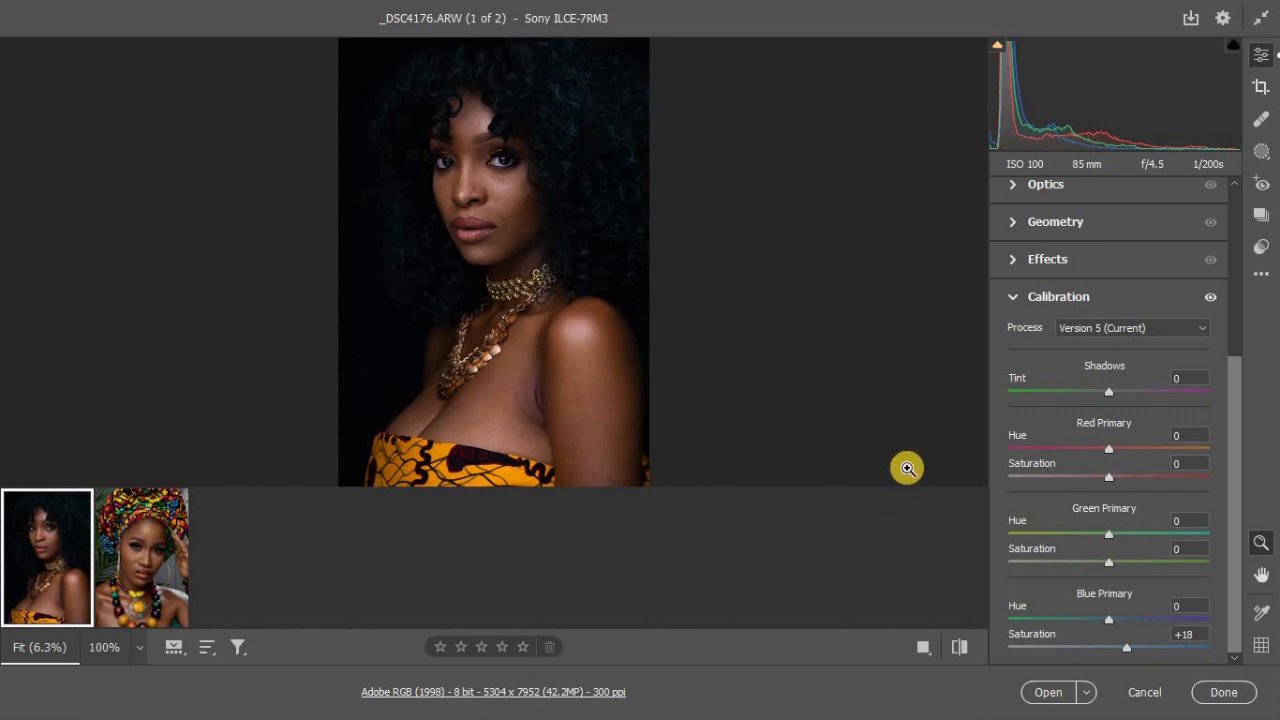
Step: Compare the edited portrait with its original default settings by switching between the two several times
click(963, 648)
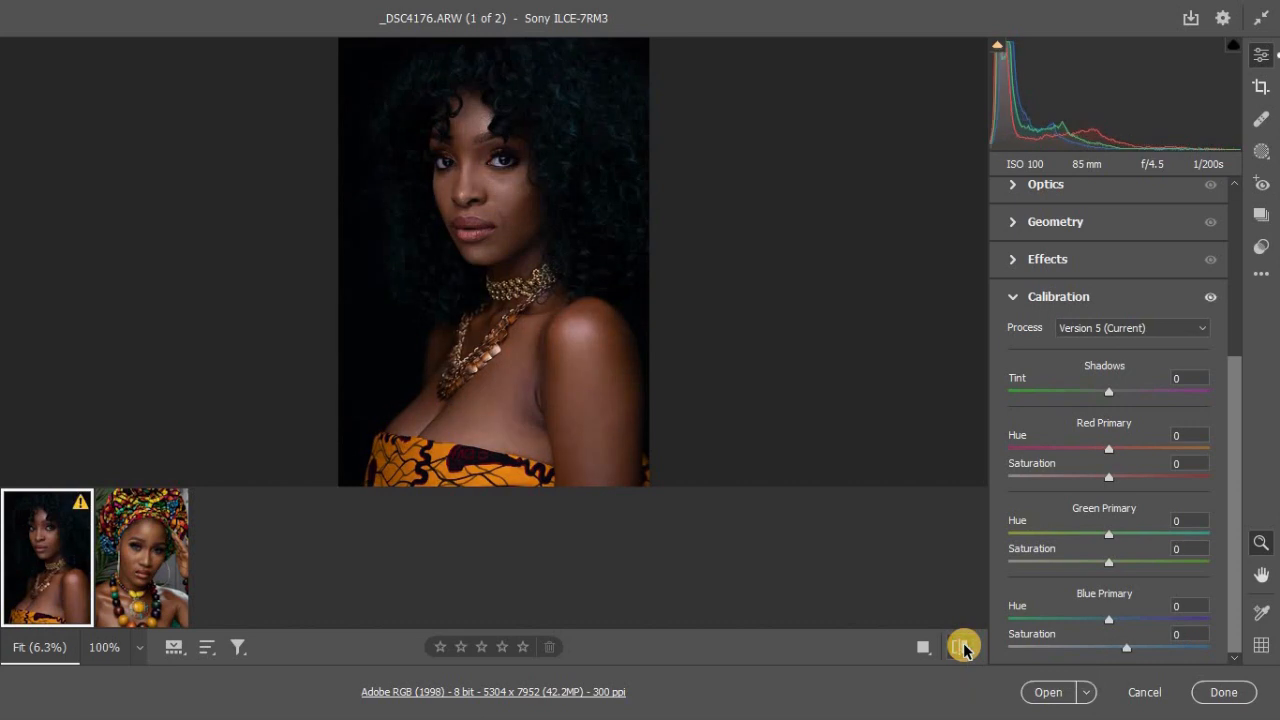
click(963, 648)
click(963, 648)
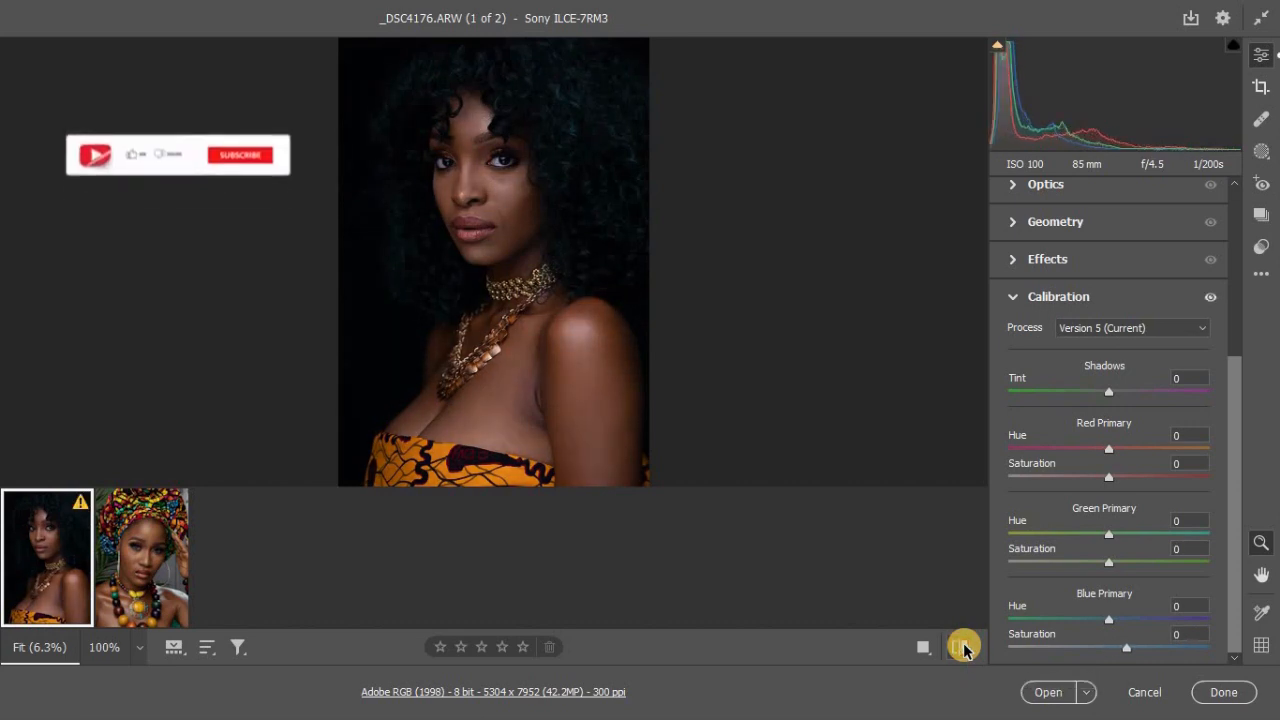
click(963, 648)
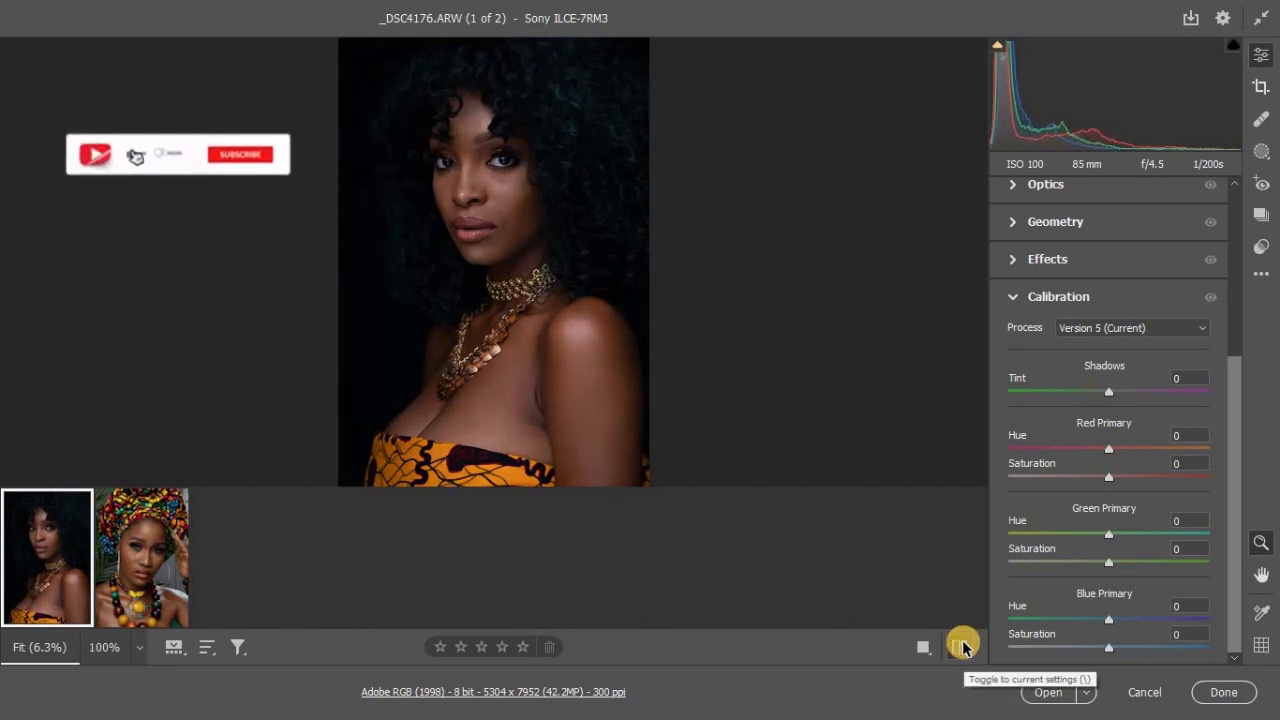
Step: Toggle the first portrait between its default and current settings again, ending on the edited version
click(963, 648)
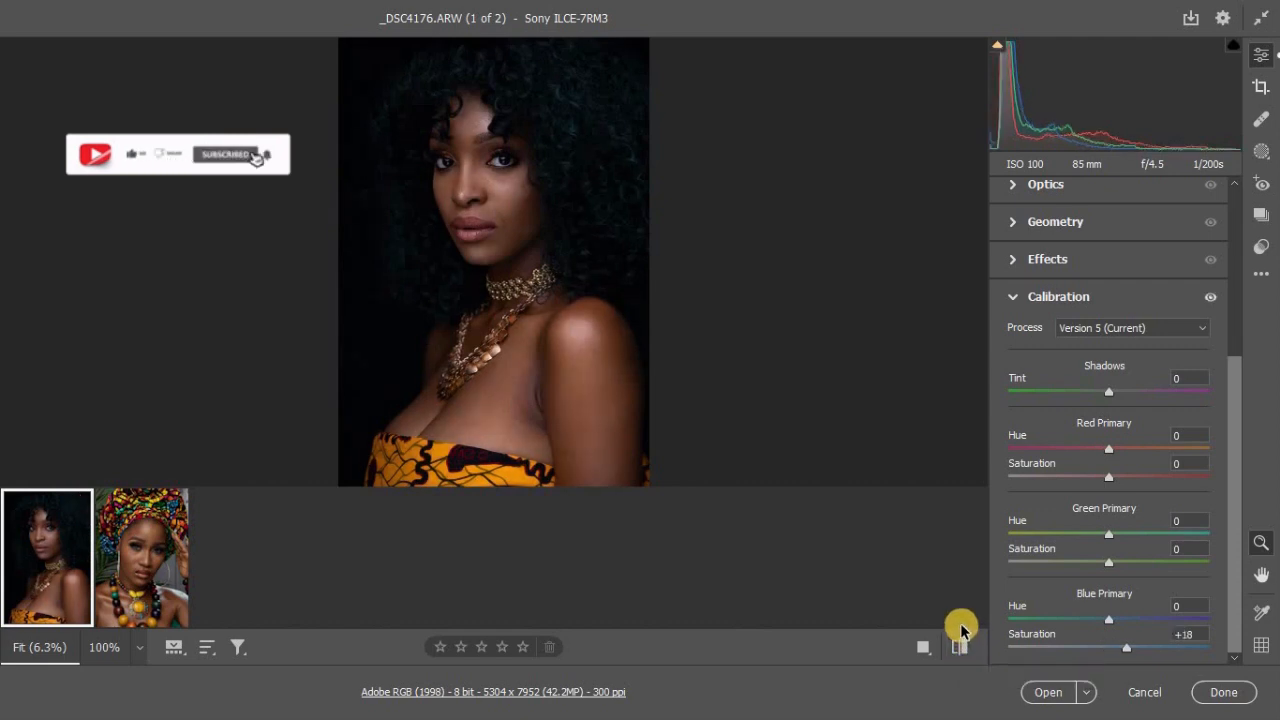
click(960, 640)
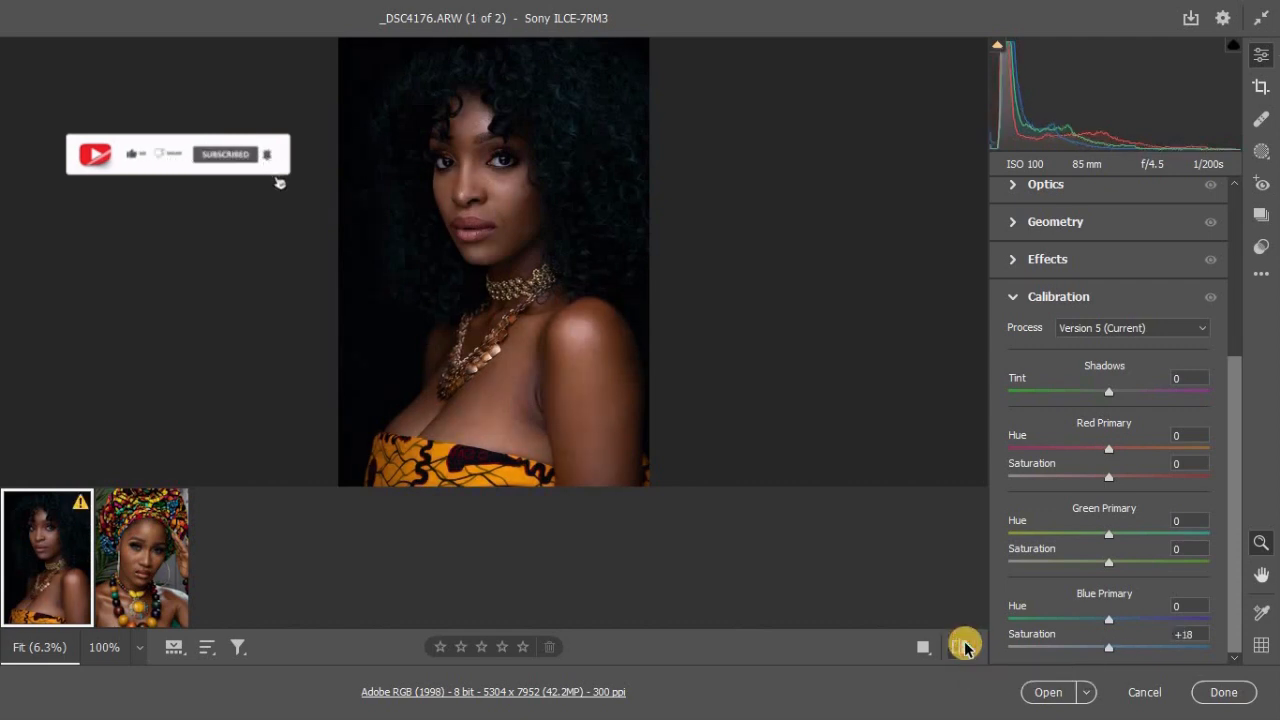
click(960, 640)
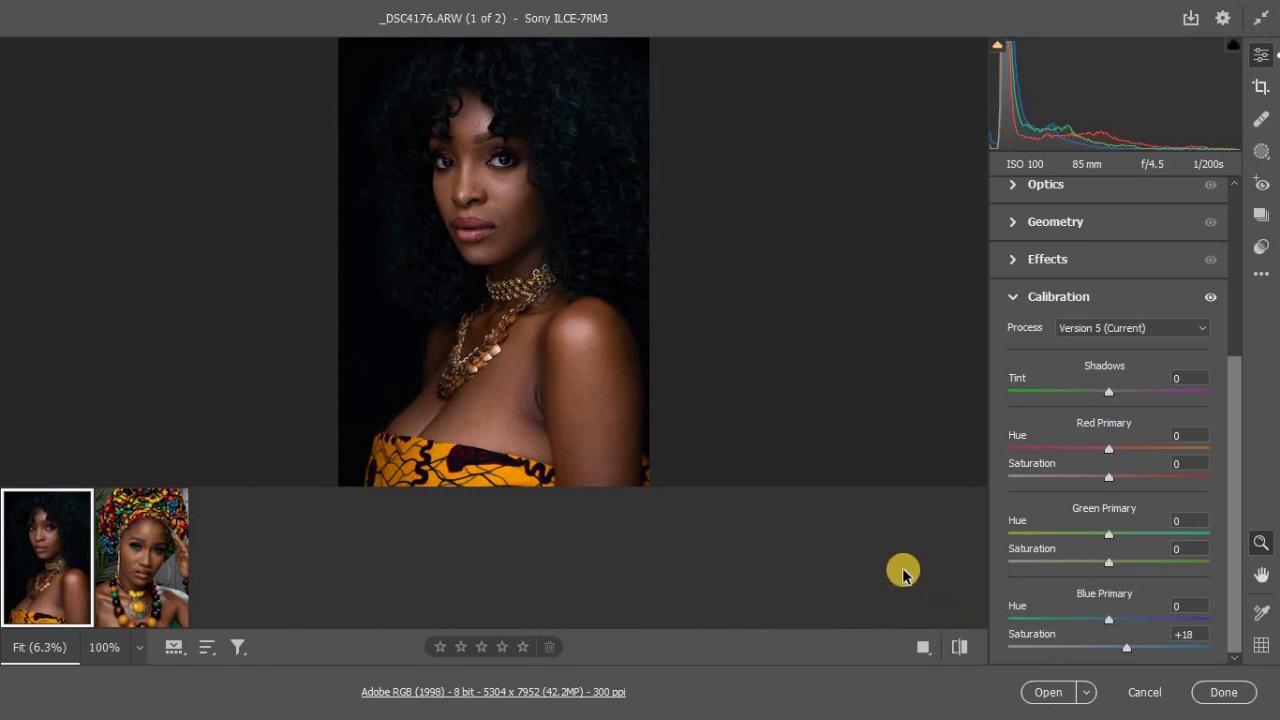
Step: Dismiss the save options without saving and switch to the second portrait, 899A9753.CR2
click(168, 542)
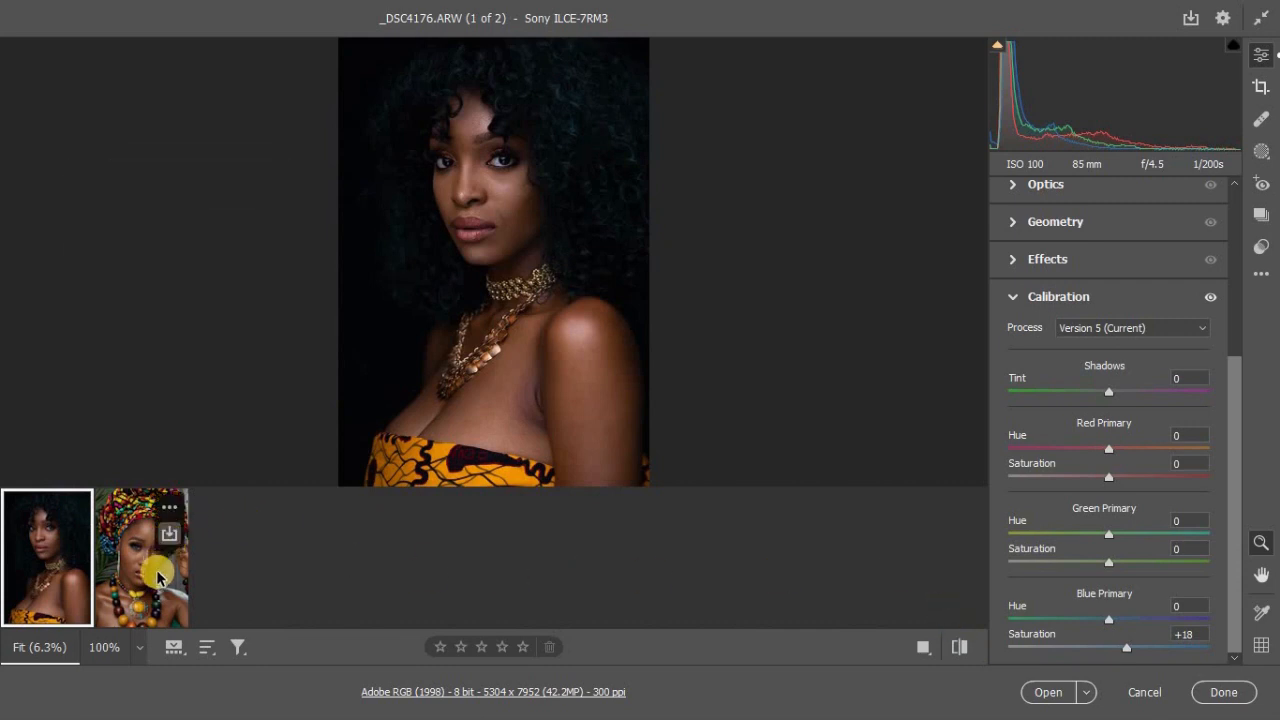
click(944, 95)
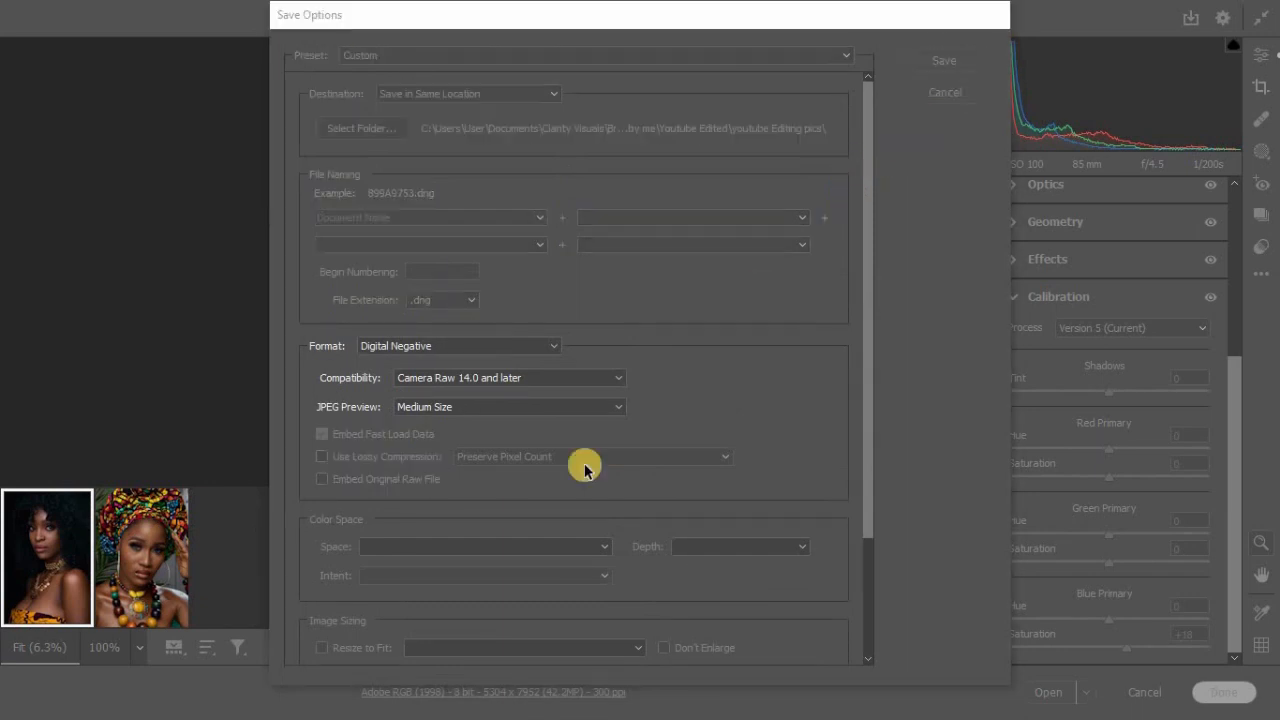
click(146, 556)
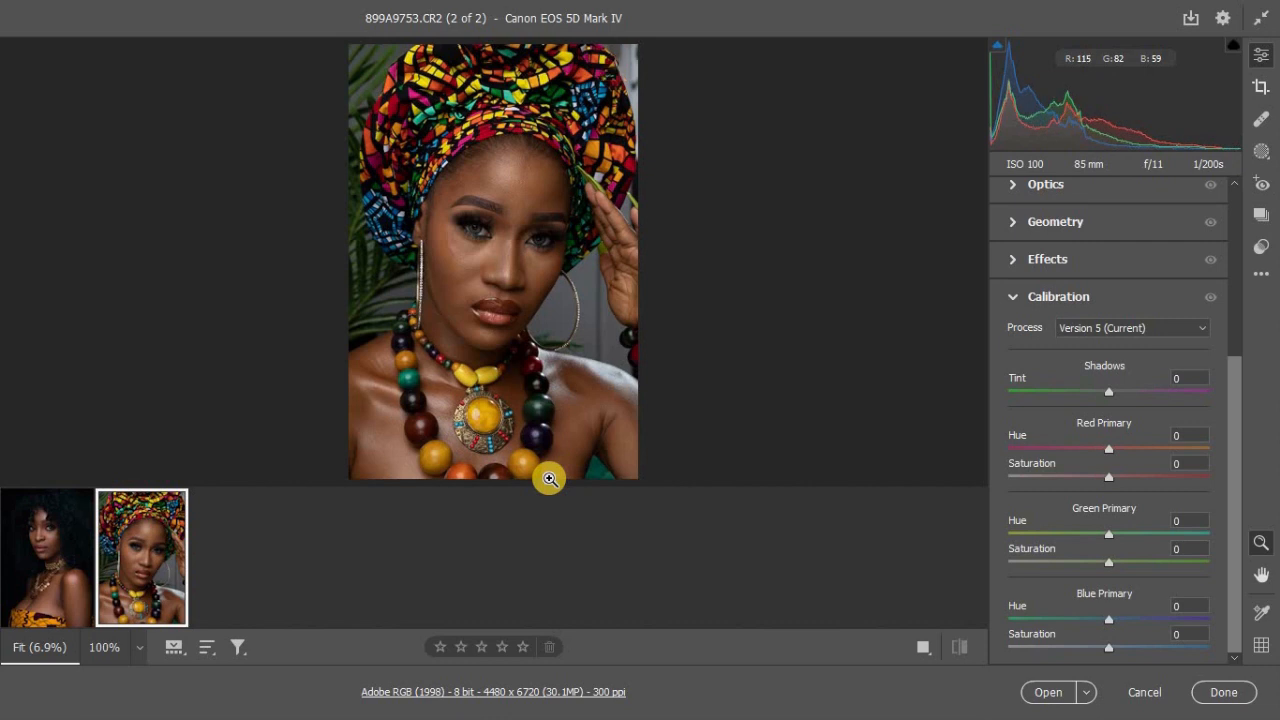
Step: Set the second portrait's Contrast to +16, Shadows to +16, Whites to +11, Blacks to -11 and Vibrance to +9
drag(1237, 346, 1224, 174)
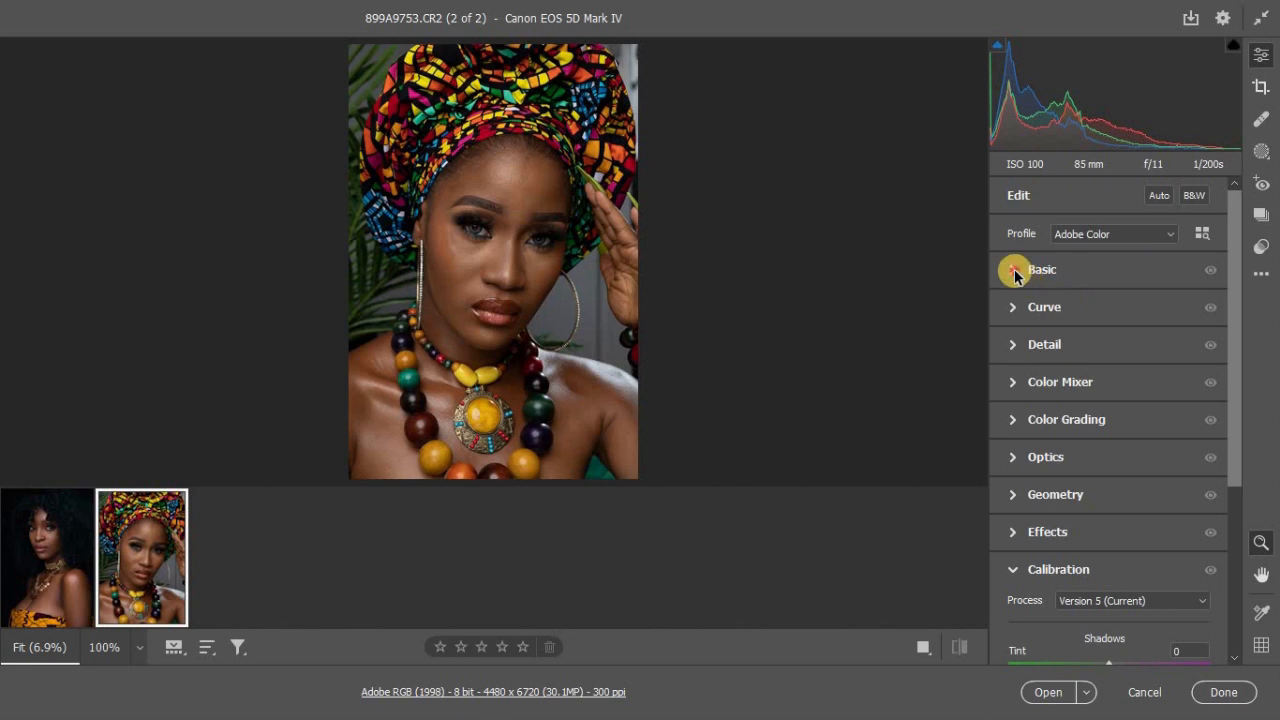
click(1013, 284)
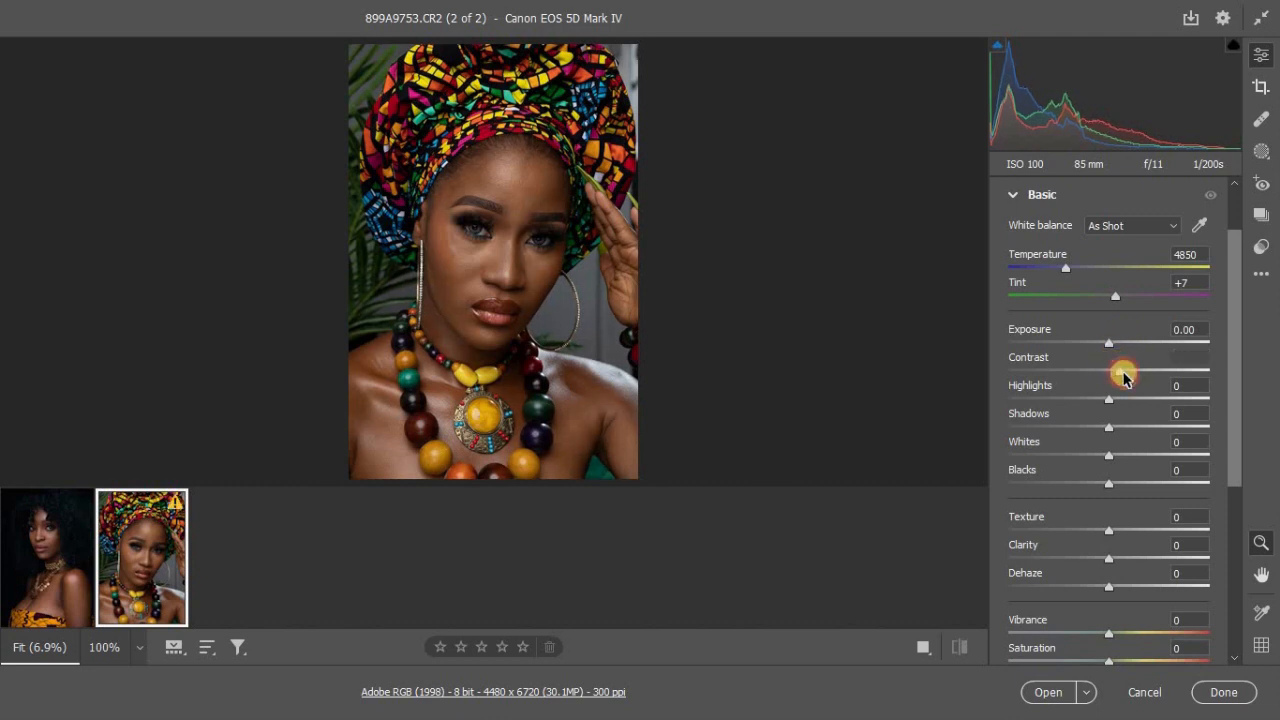
drag(1123, 371, 1127, 376)
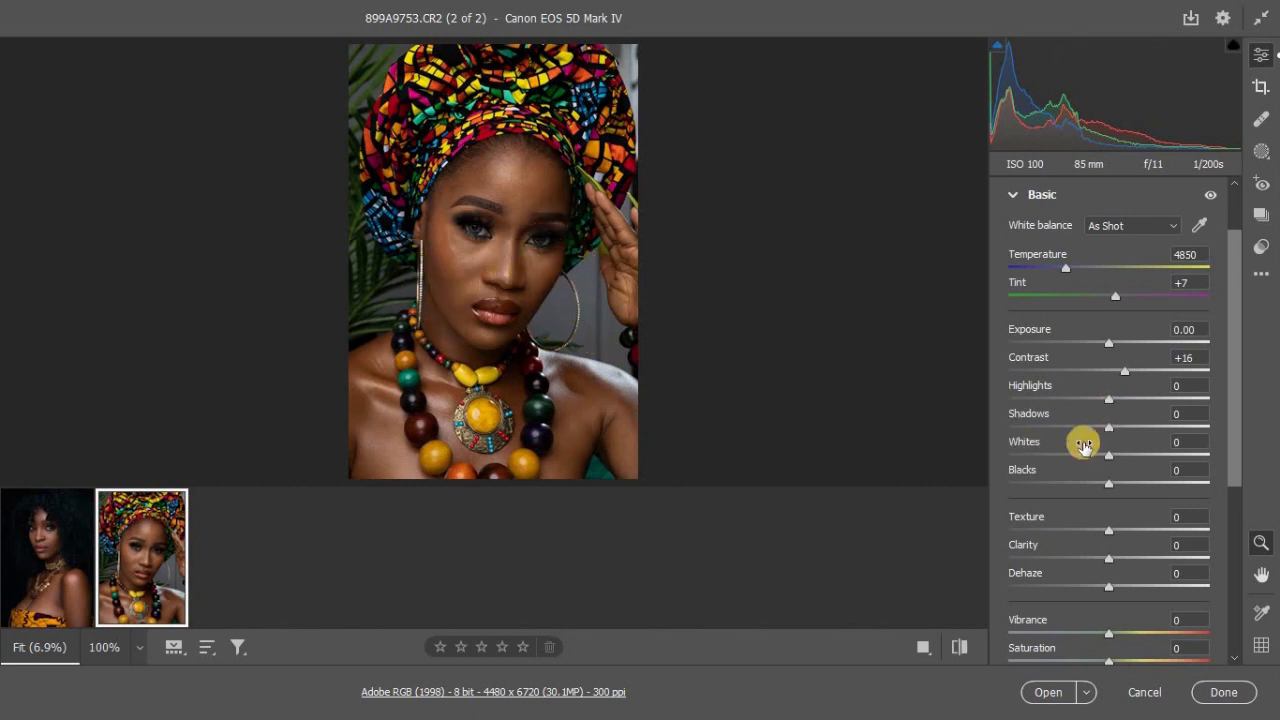
drag(1108, 432, 1119, 432)
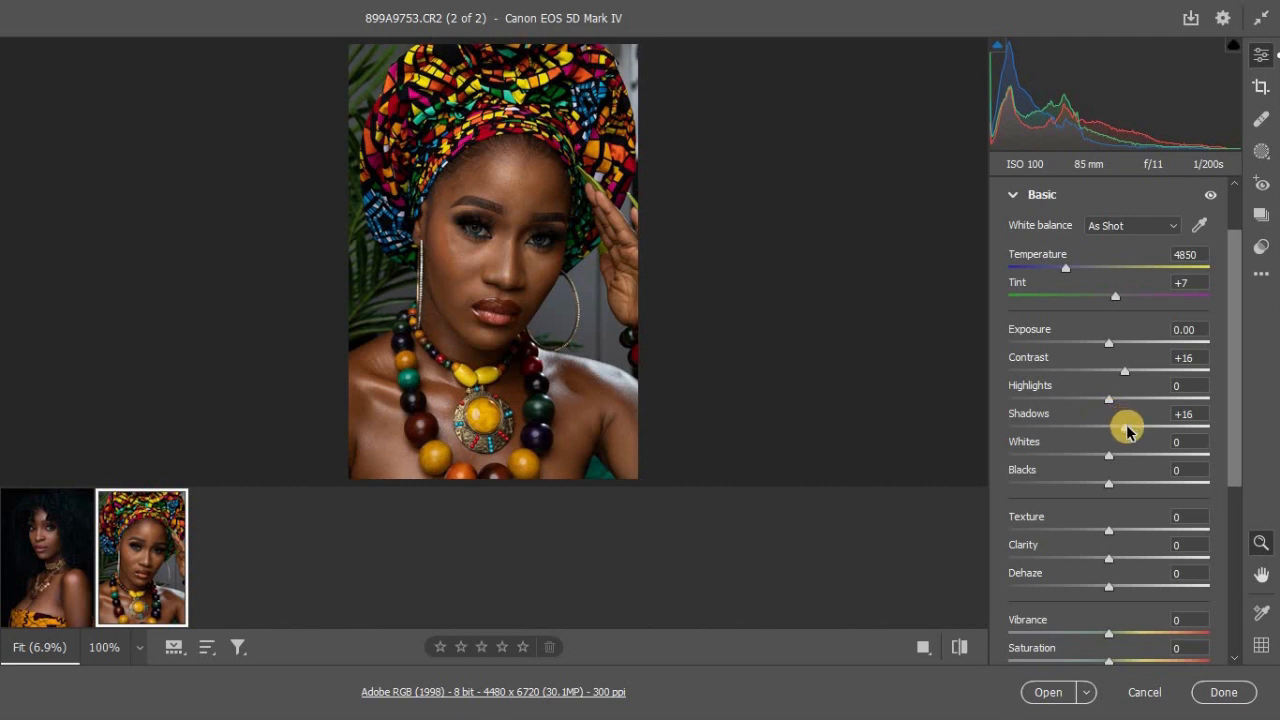
drag(1121, 459, 1098, 488)
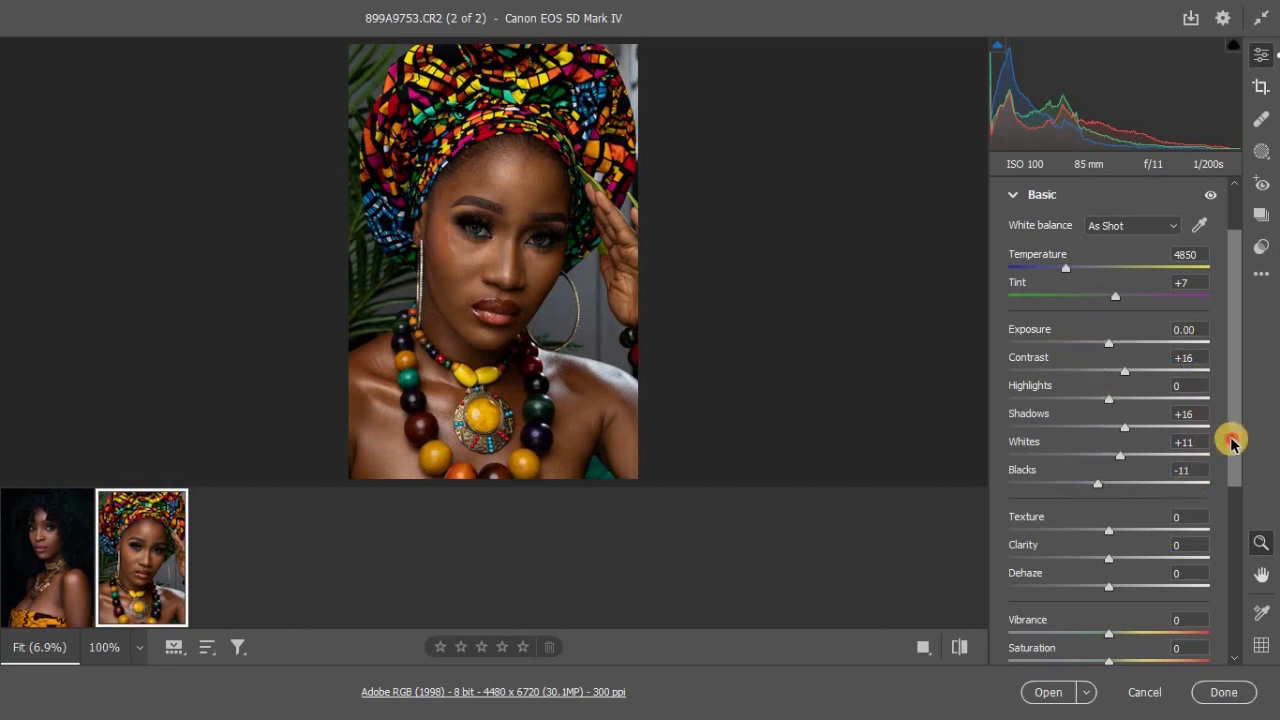
drag(1231, 441, 1231, 474)
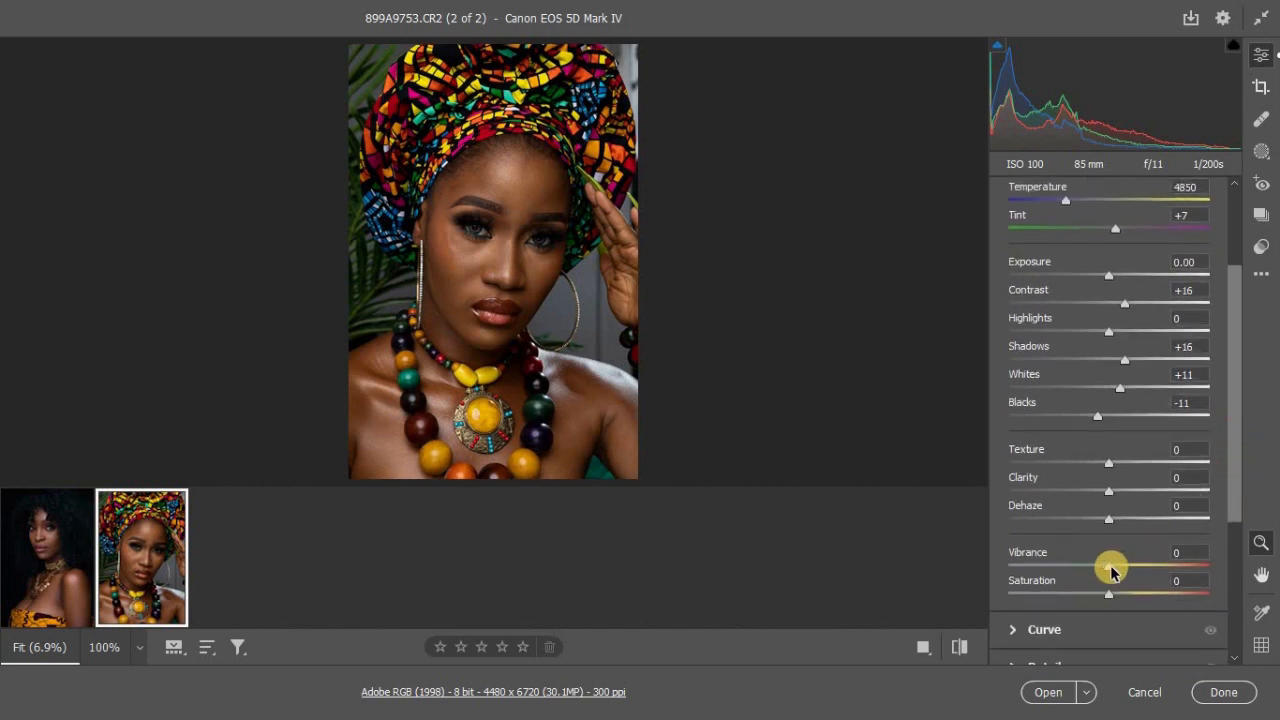
drag(1110, 570, 1118, 570)
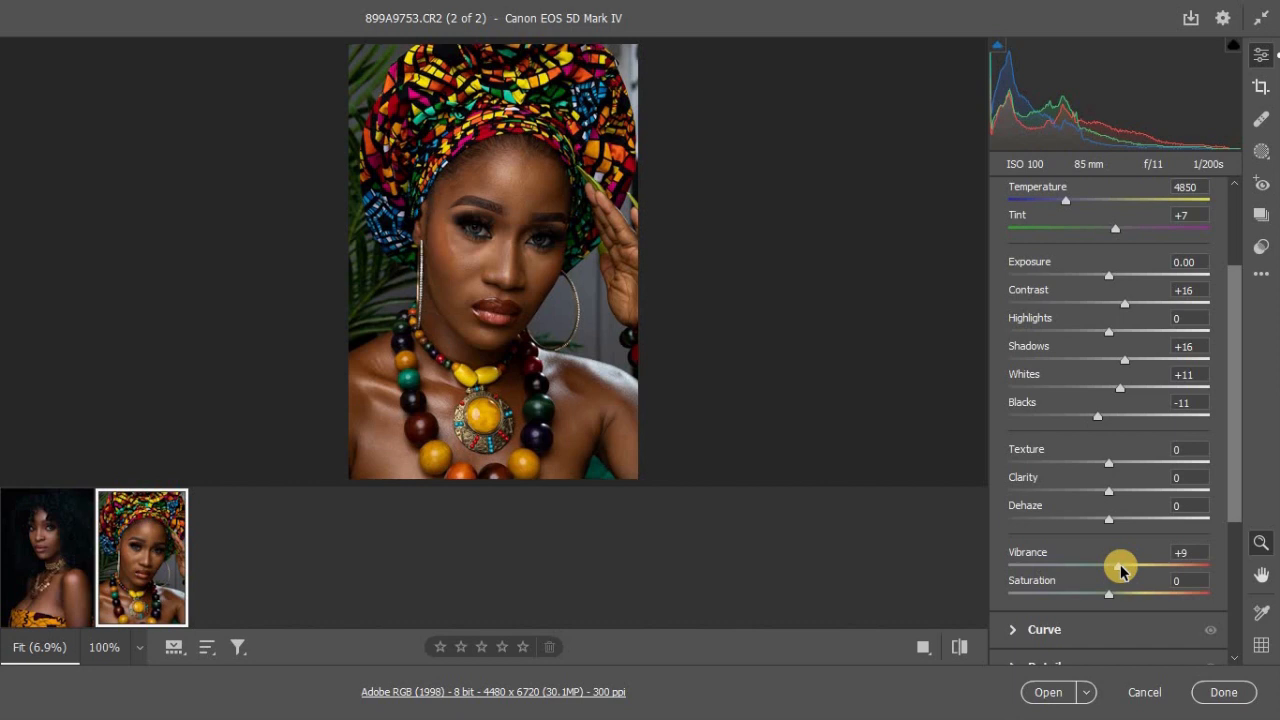
Step: Compare the second portrait's basic tone edits with its default settings, ending on the edited version
click(965, 660)
click(965, 660)
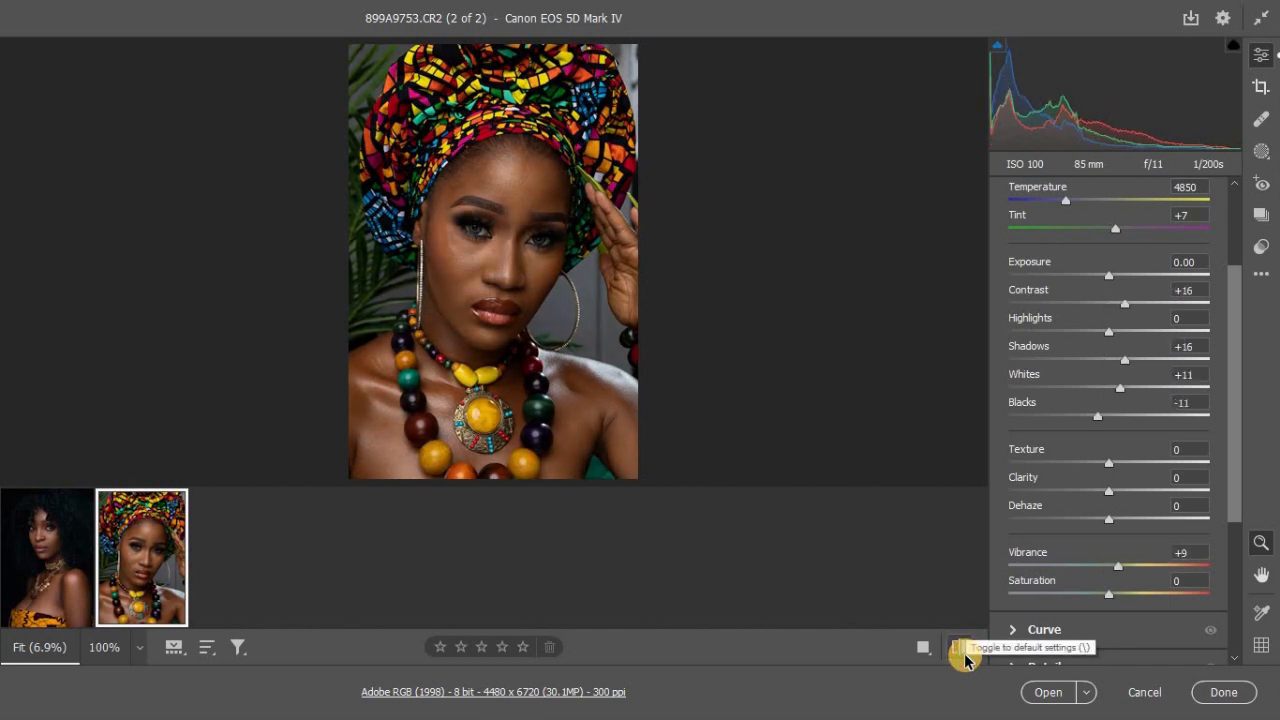
click(962, 652)
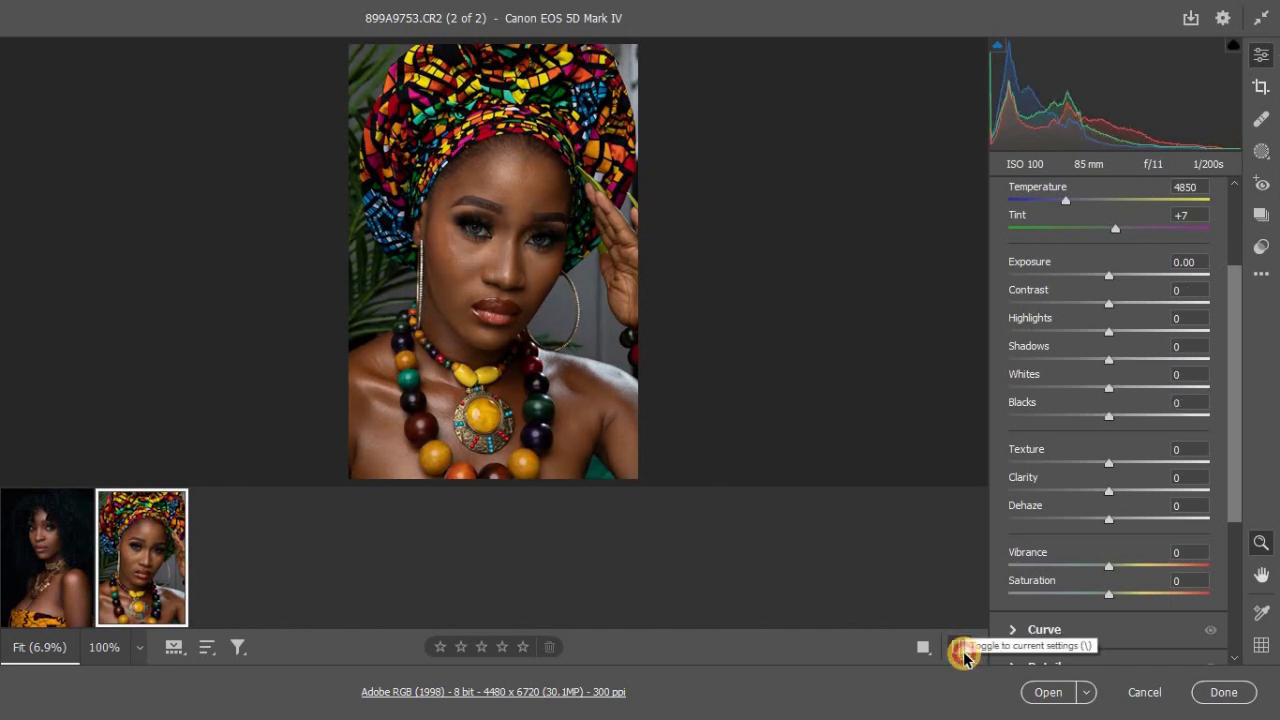
click(963, 653)
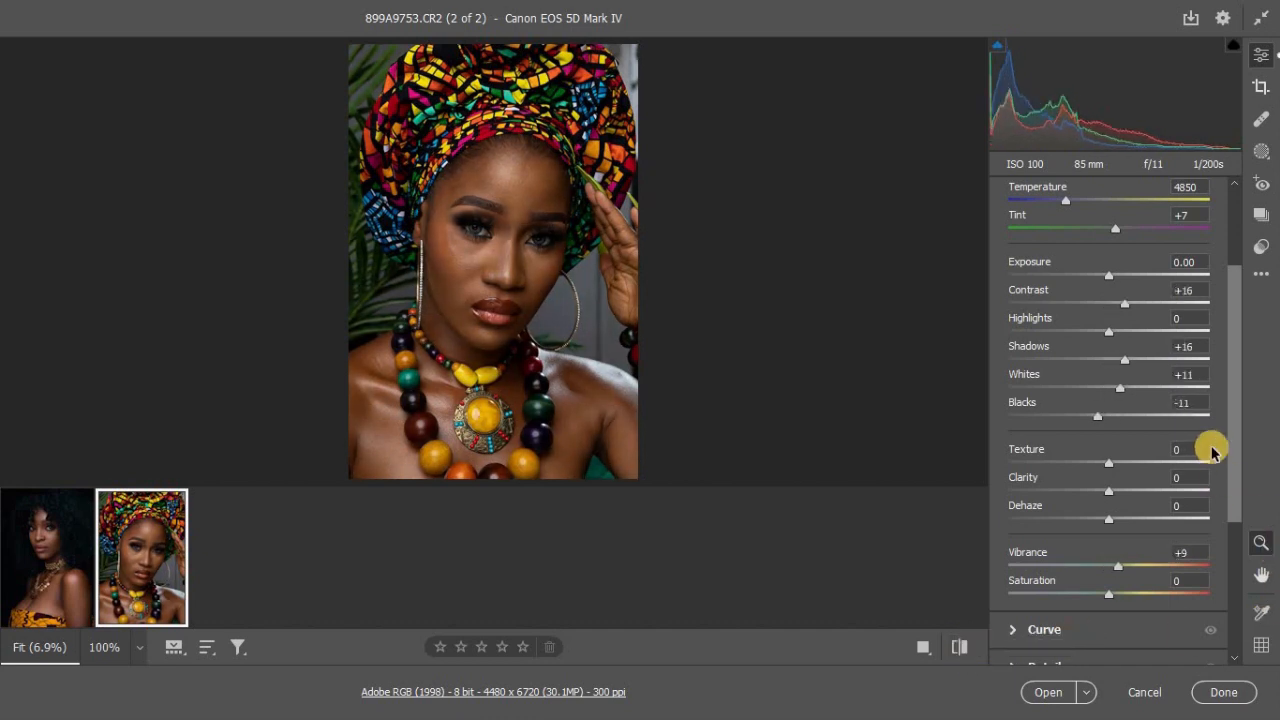
Step: Set the Color Mixer saturation to +4 for Reds, +2 for Oranges and -19 for Greens
drag(1234, 449, 1240, 522)
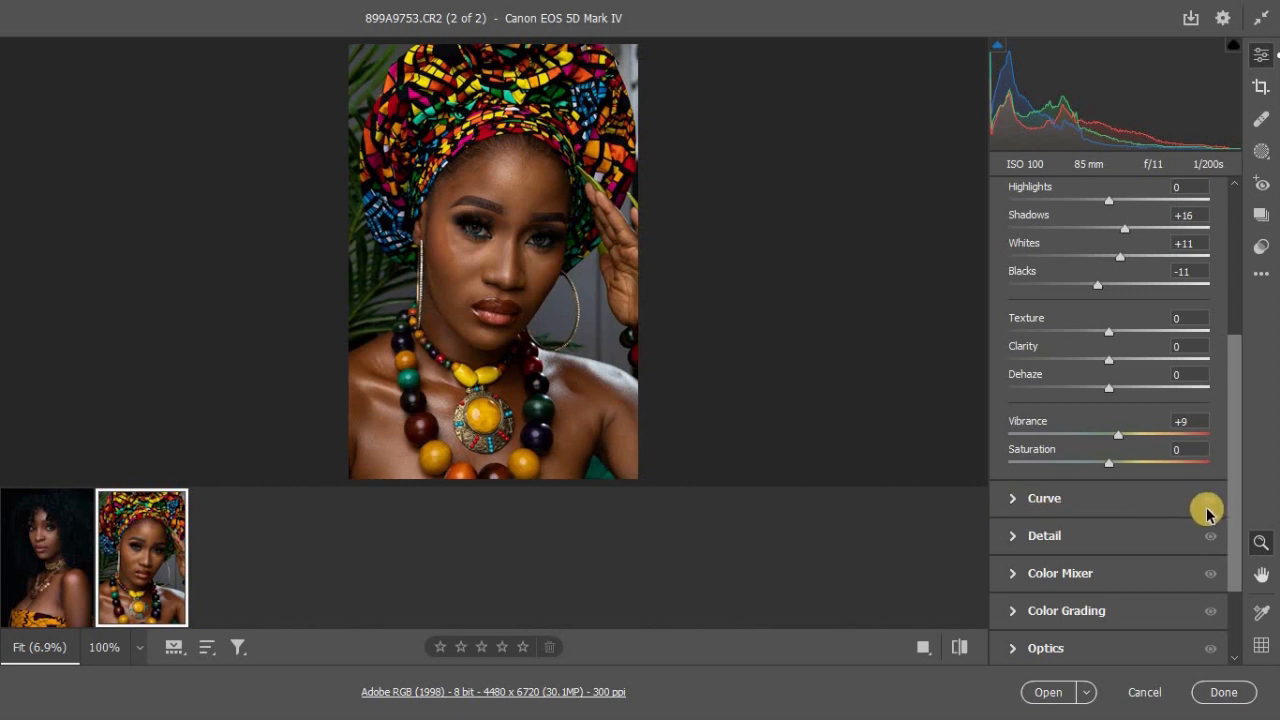
click(1012, 535)
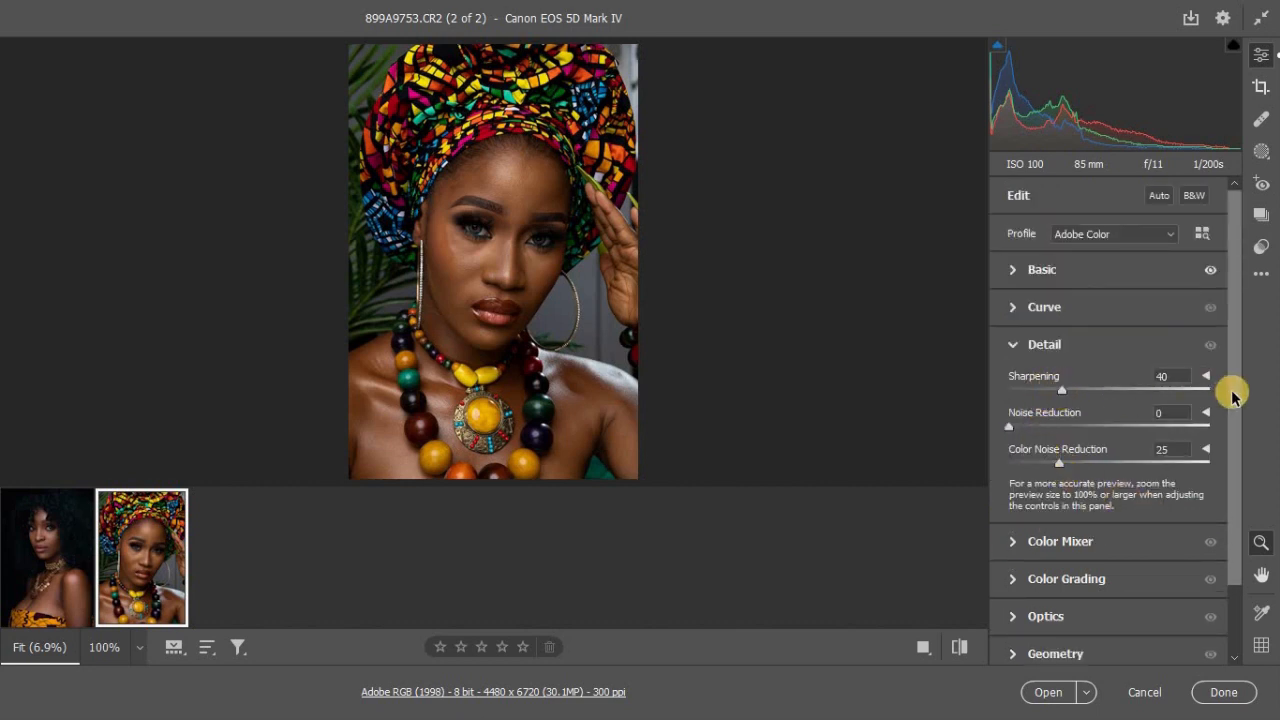
drag(1237, 414, 1234, 478)
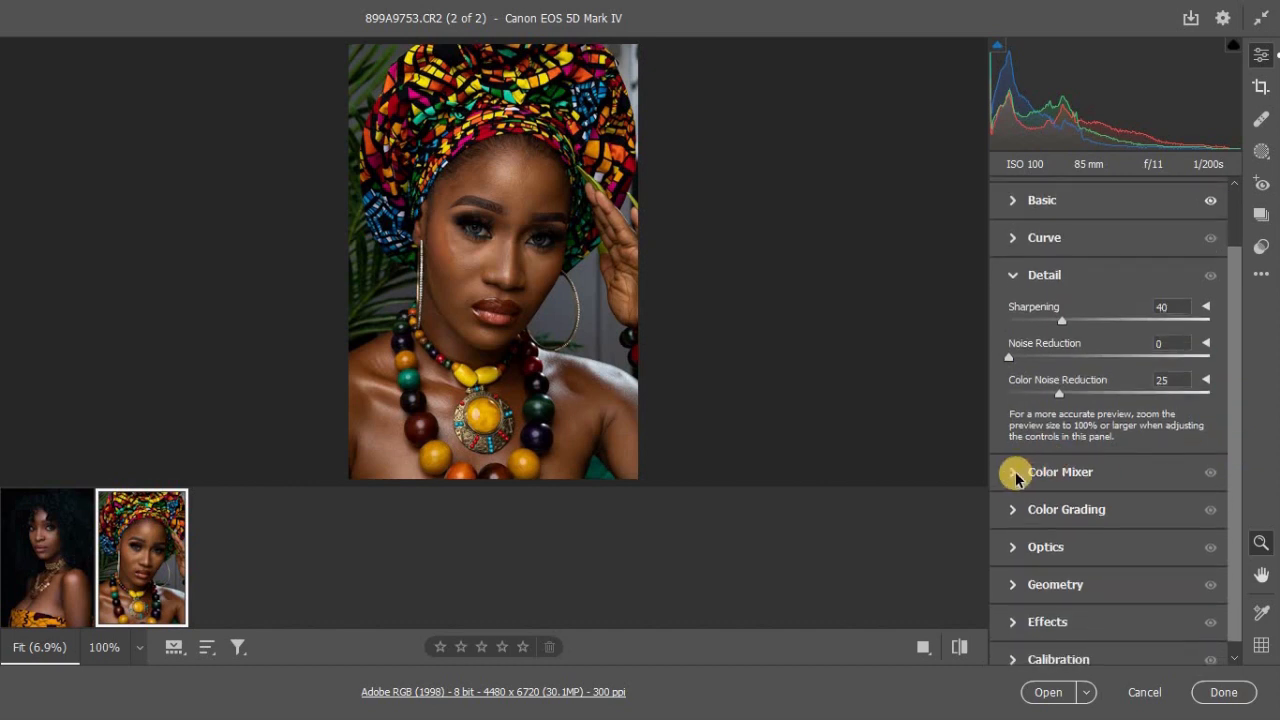
click(1016, 479)
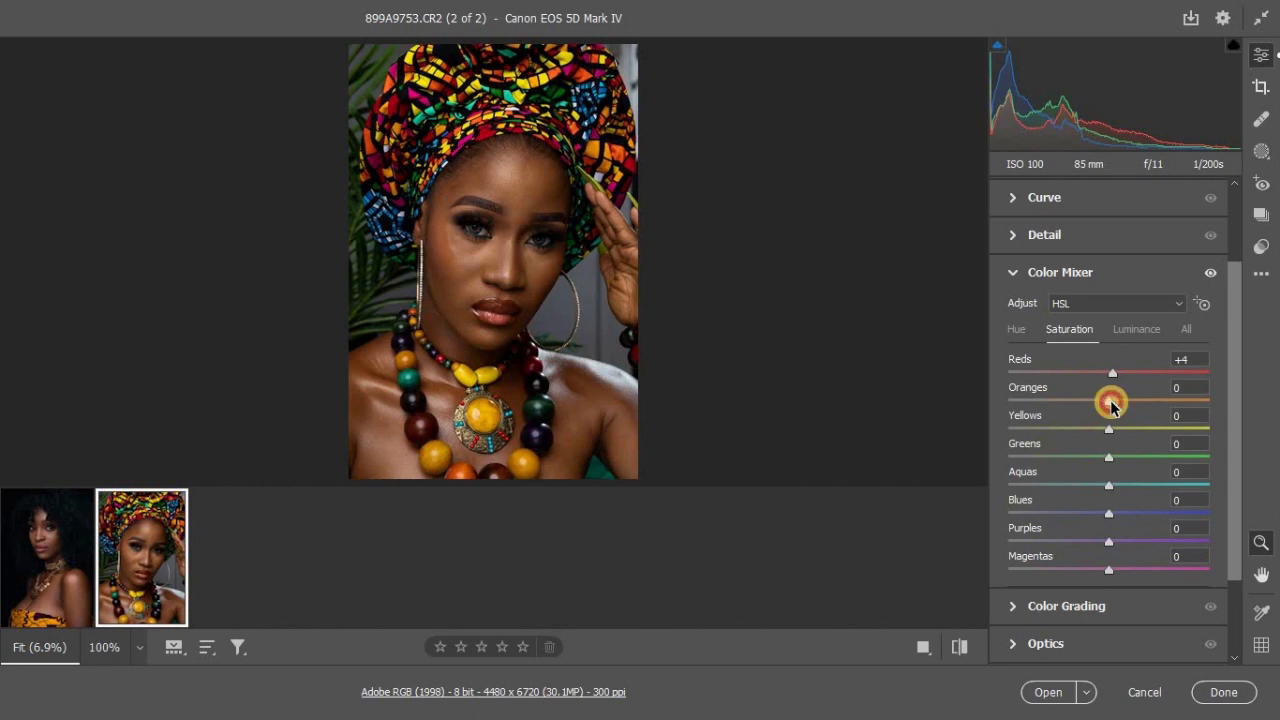
drag(1111, 402, 1114, 402)
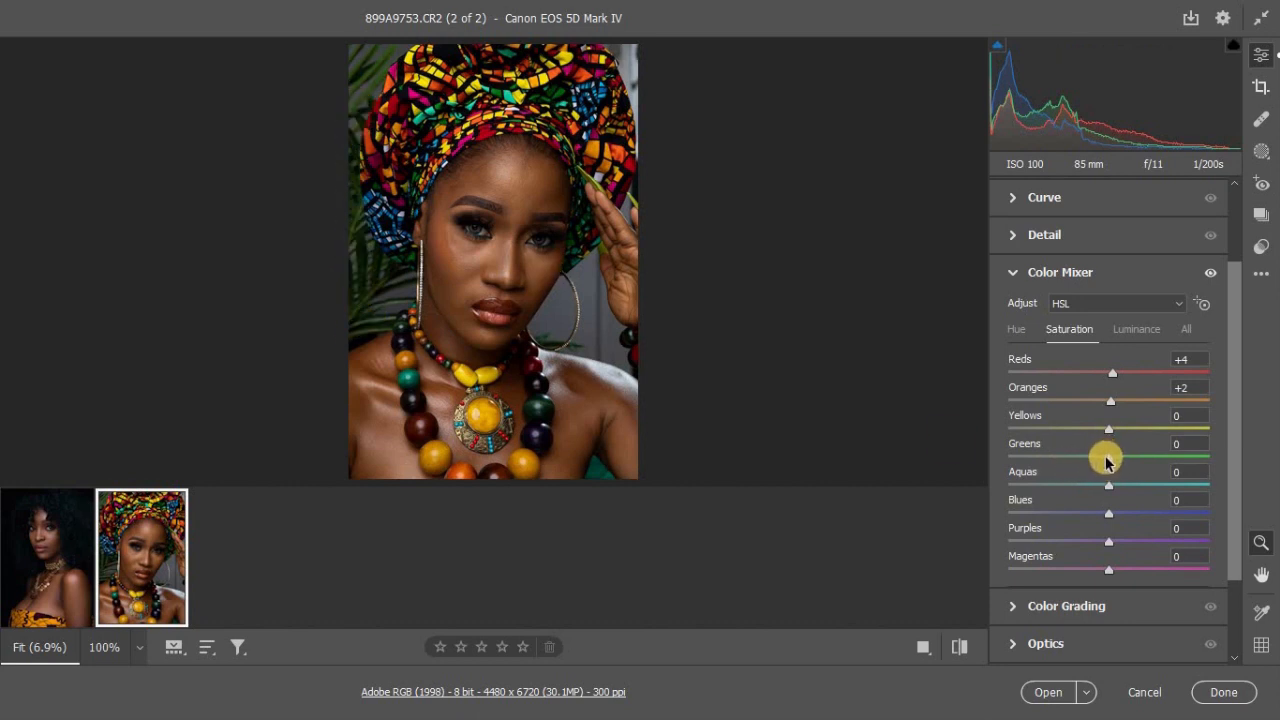
drag(1107, 462, 1127, 462)
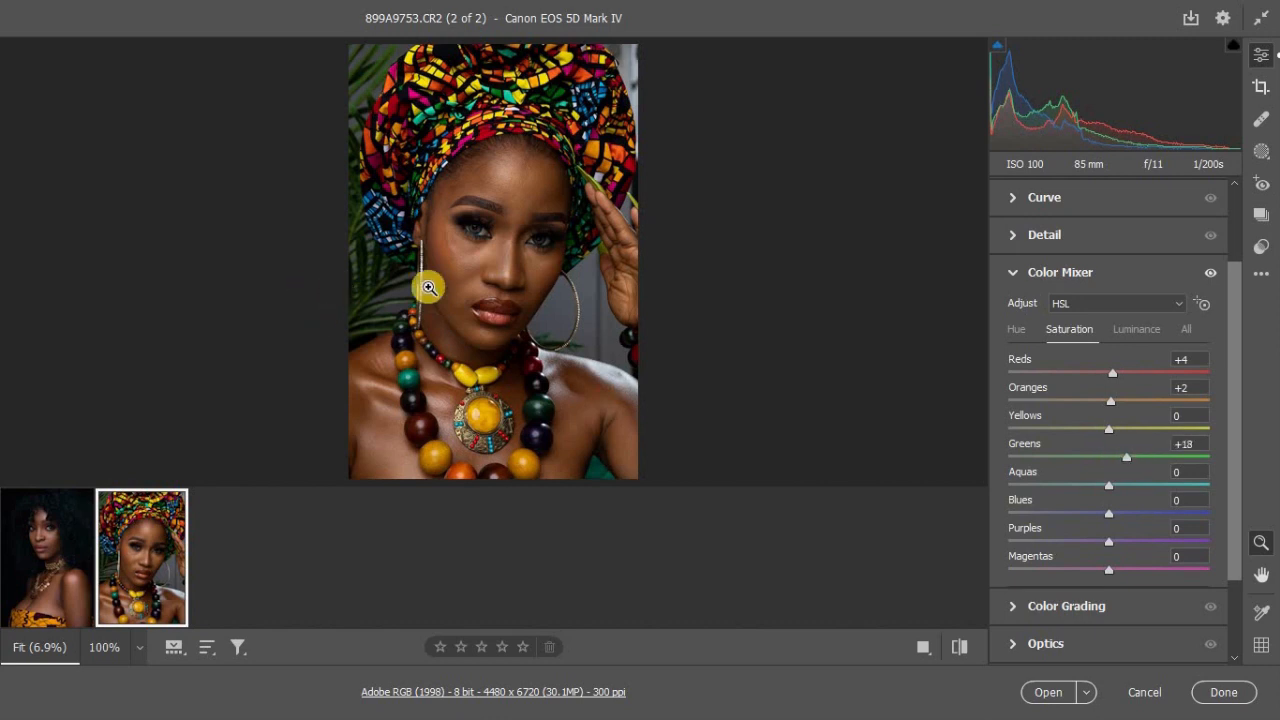
drag(1120, 457, 1090, 466)
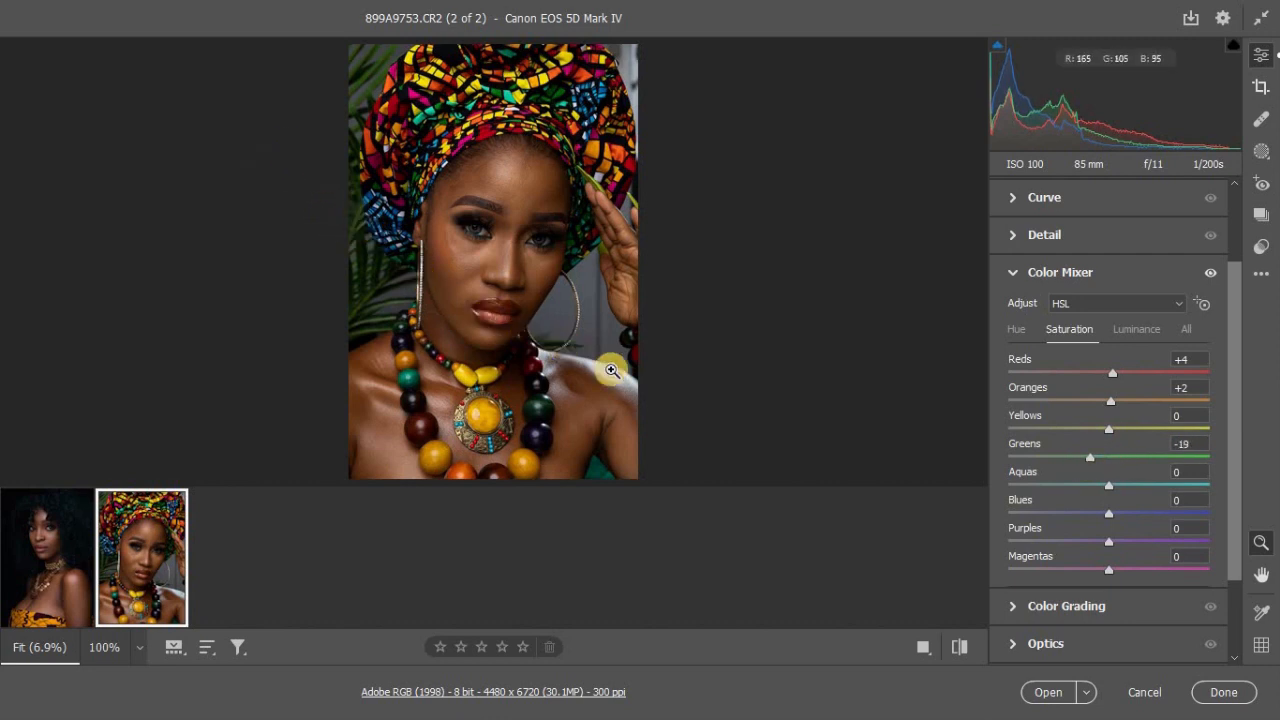
Step: Darken the green foliage by setting the Greens luminance to -25 in the Color Mixer
click(1136, 330)
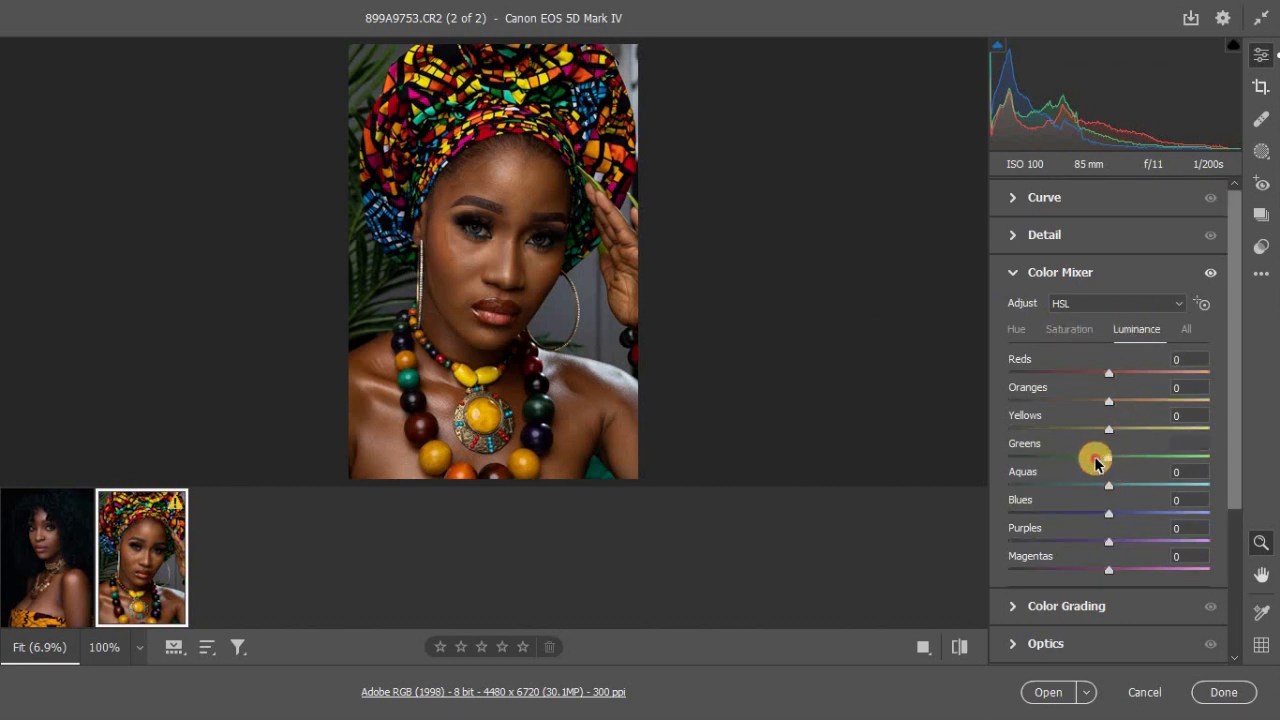
drag(1092, 461, 1090, 461)
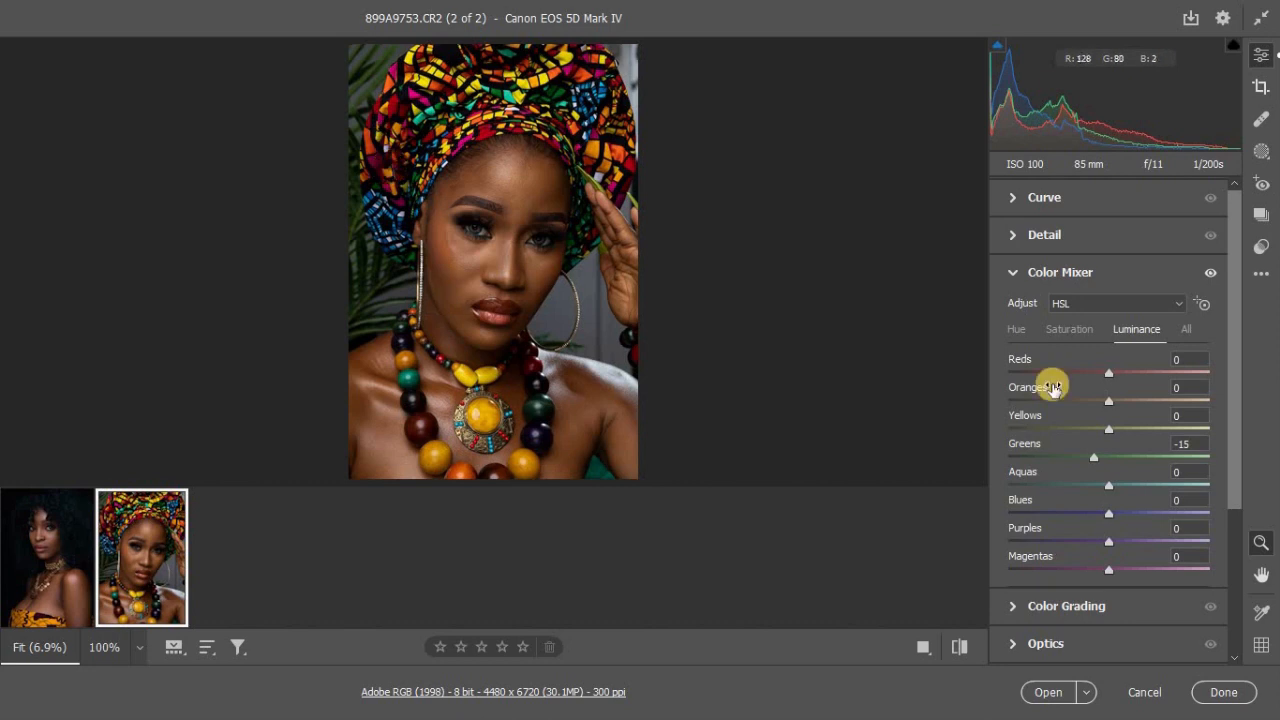
drag(1093, 462, 1089, 467)
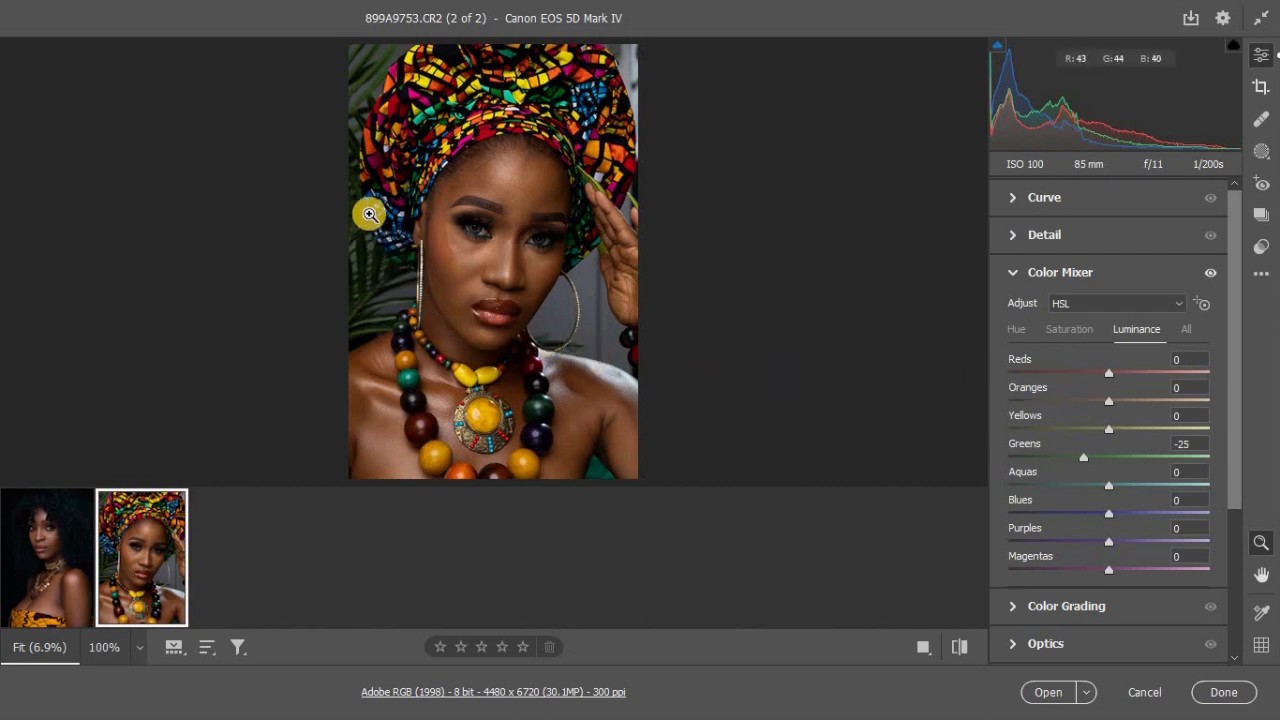
Step: Set the Greens hue to +20 and the Aquas hue to -20, and review the saturation values
click(1015, 329)
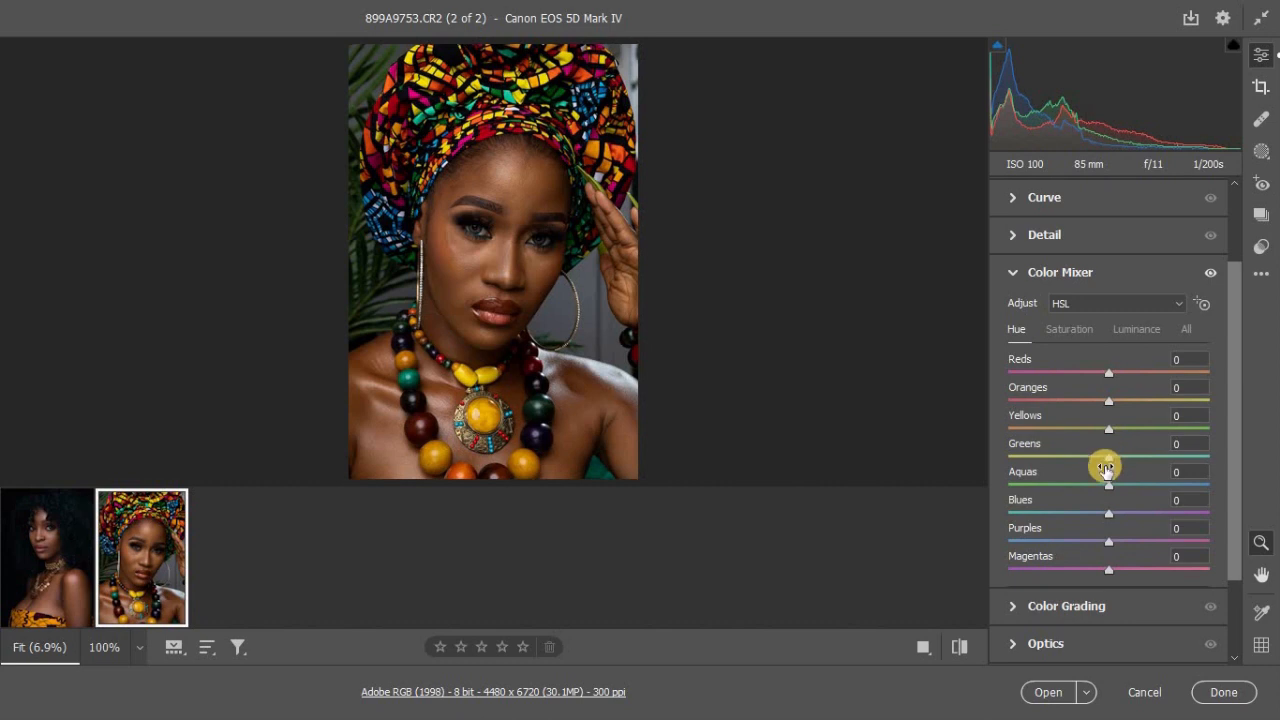
mouse_move(1105, 468)
mouse_down()
mouse_move(1108, 480)
mouse_move(1088, 486)
mouse_move(1127, 459)
mouse_up()
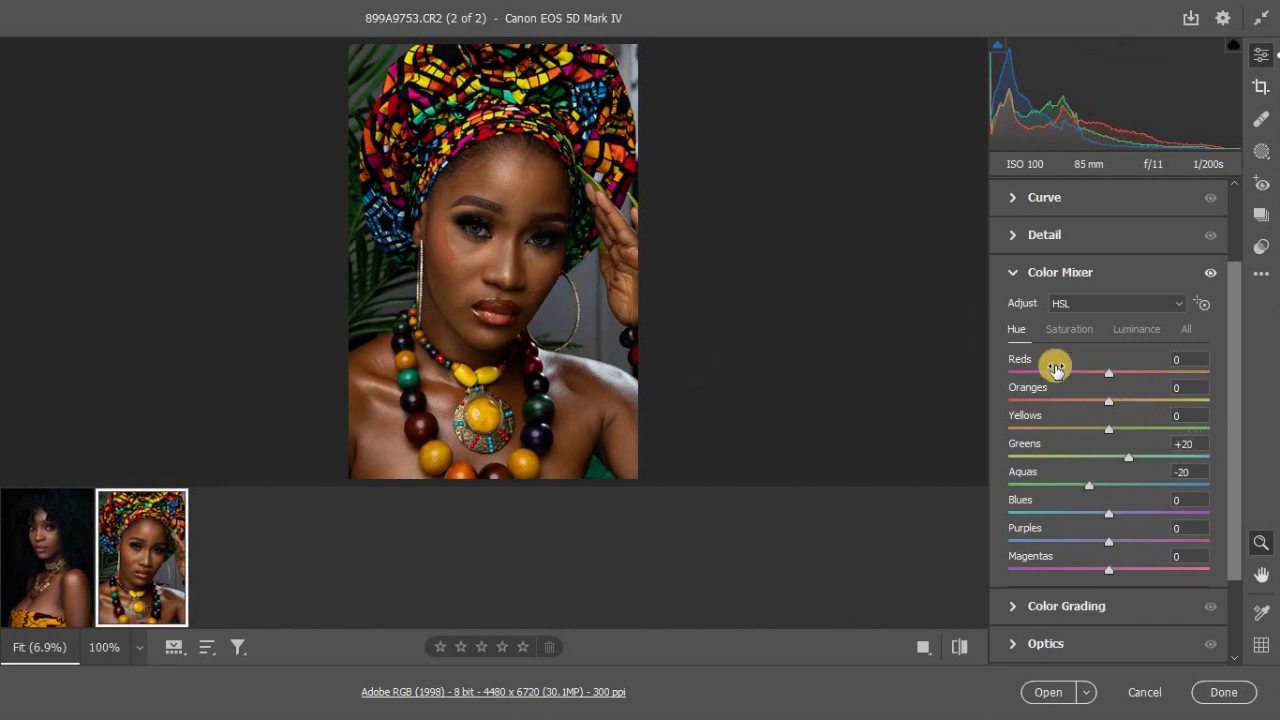
click(1069, 329)
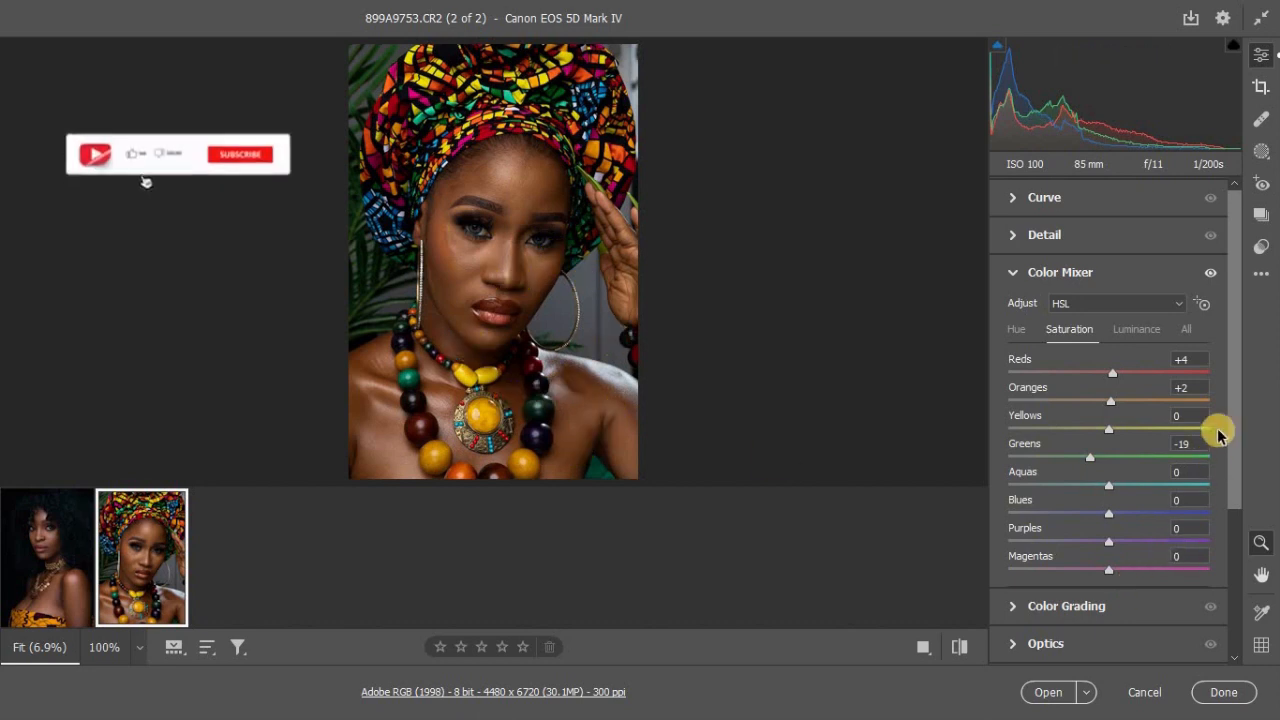
Step: In Color Grading, set the Shadows luminance to 14 and the Midtones luminance to -12, and slightly raise the Highlights luminance
click(1025, 606)
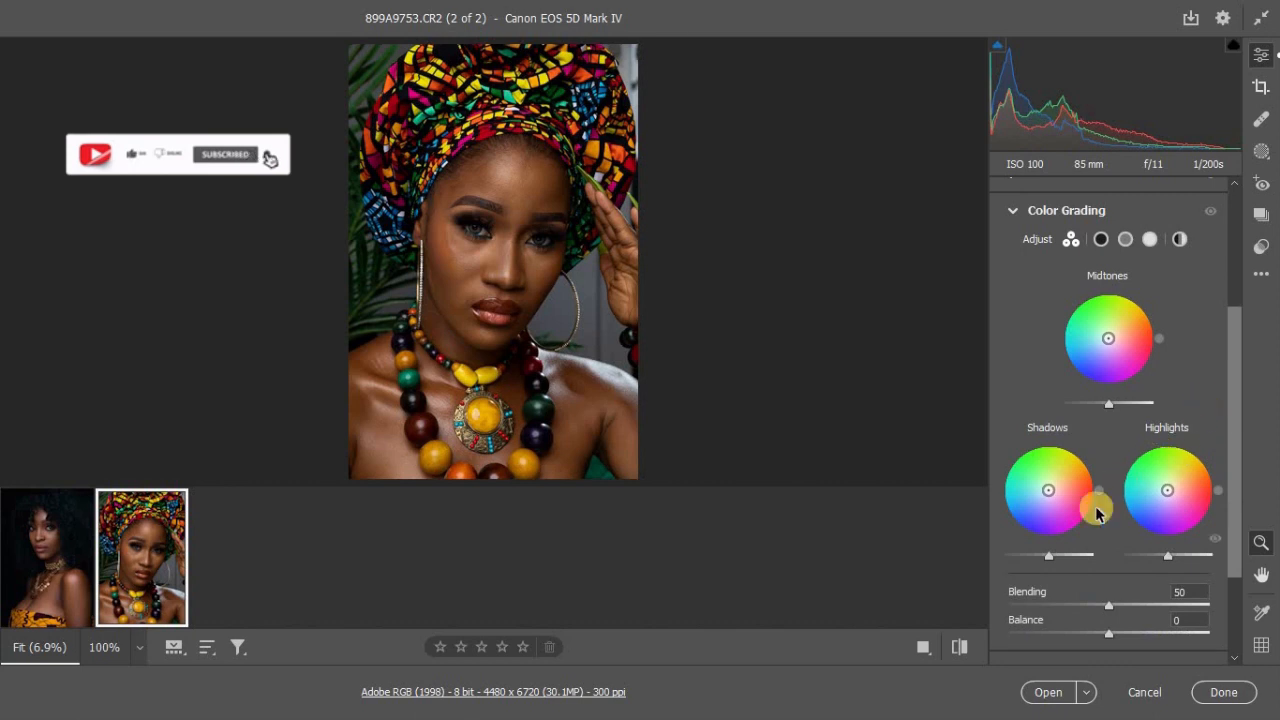
drag(1044, 562, 1051, 561)
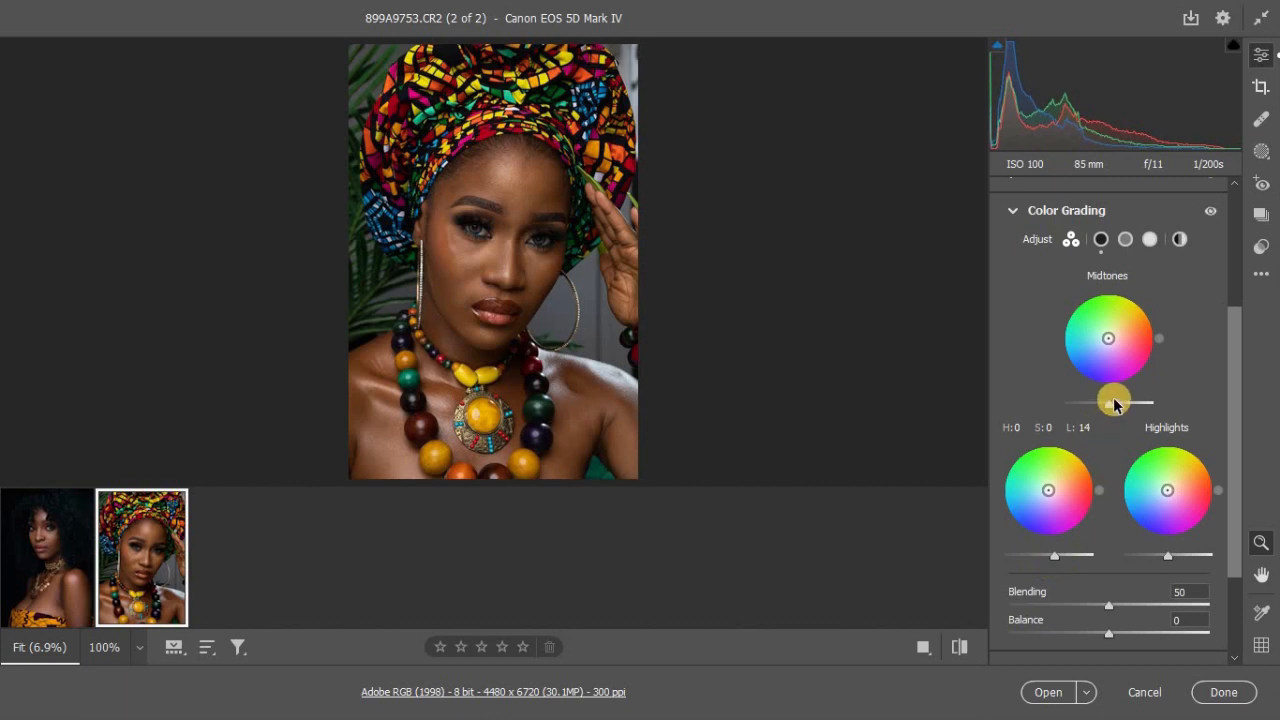
drag(1109, 406, 1105, 410)
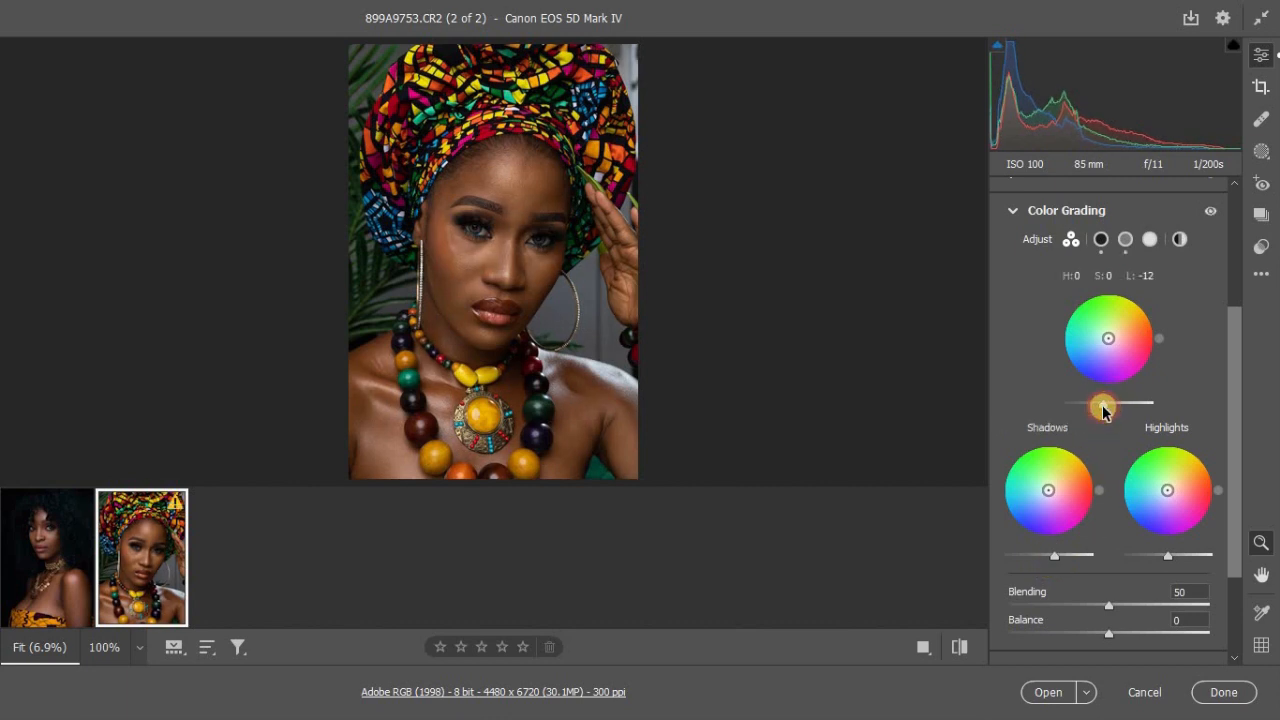
click(1168, 556)
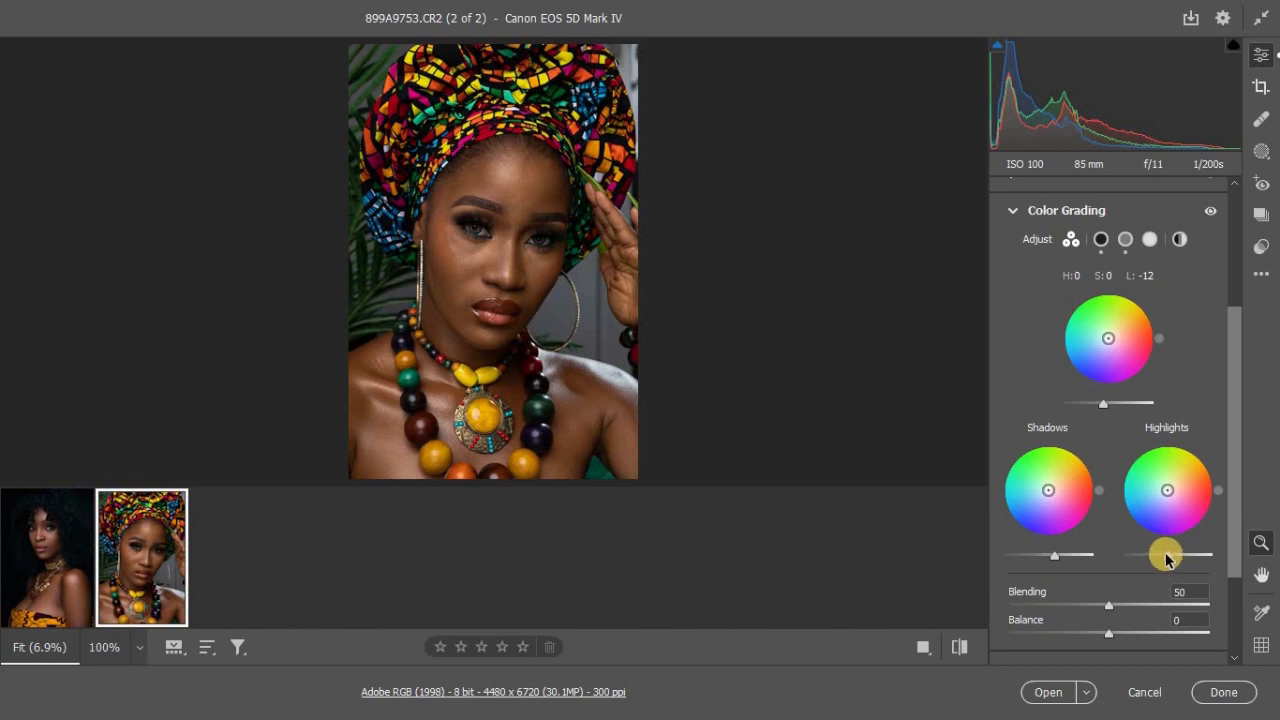
drag(1168, 558, 1172, 557)
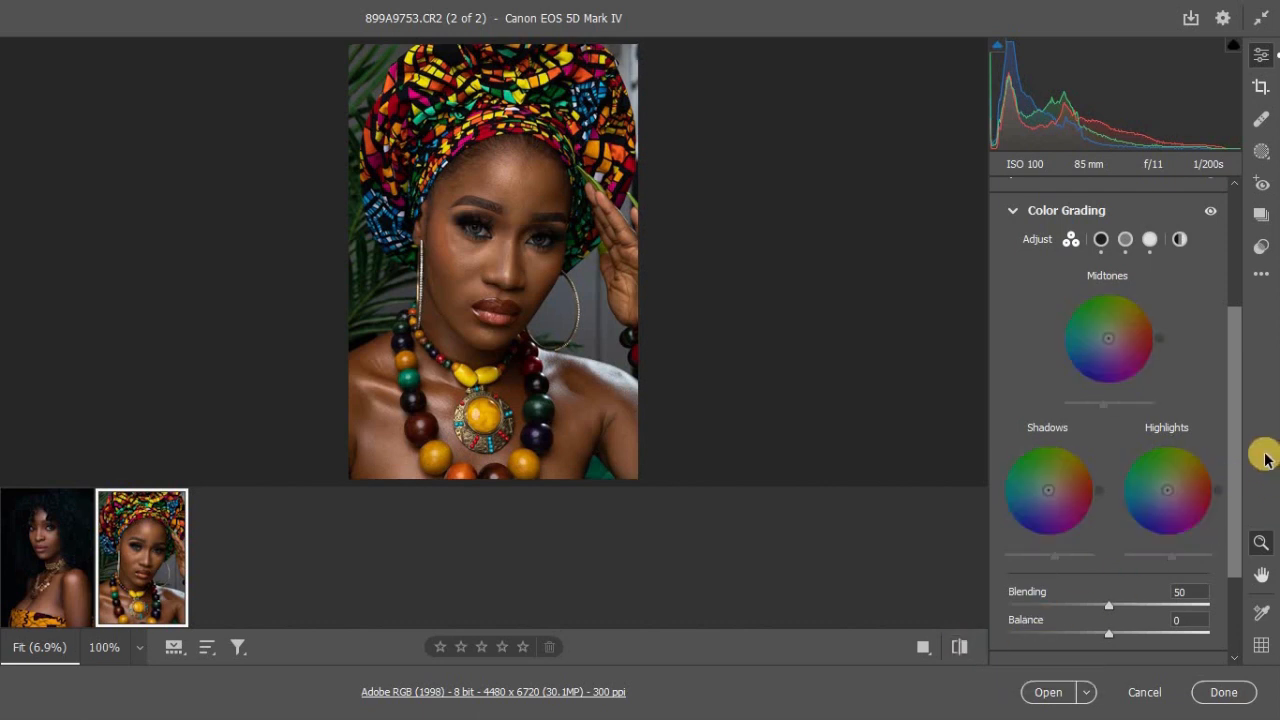
scroll(1231, 550, down, 3)
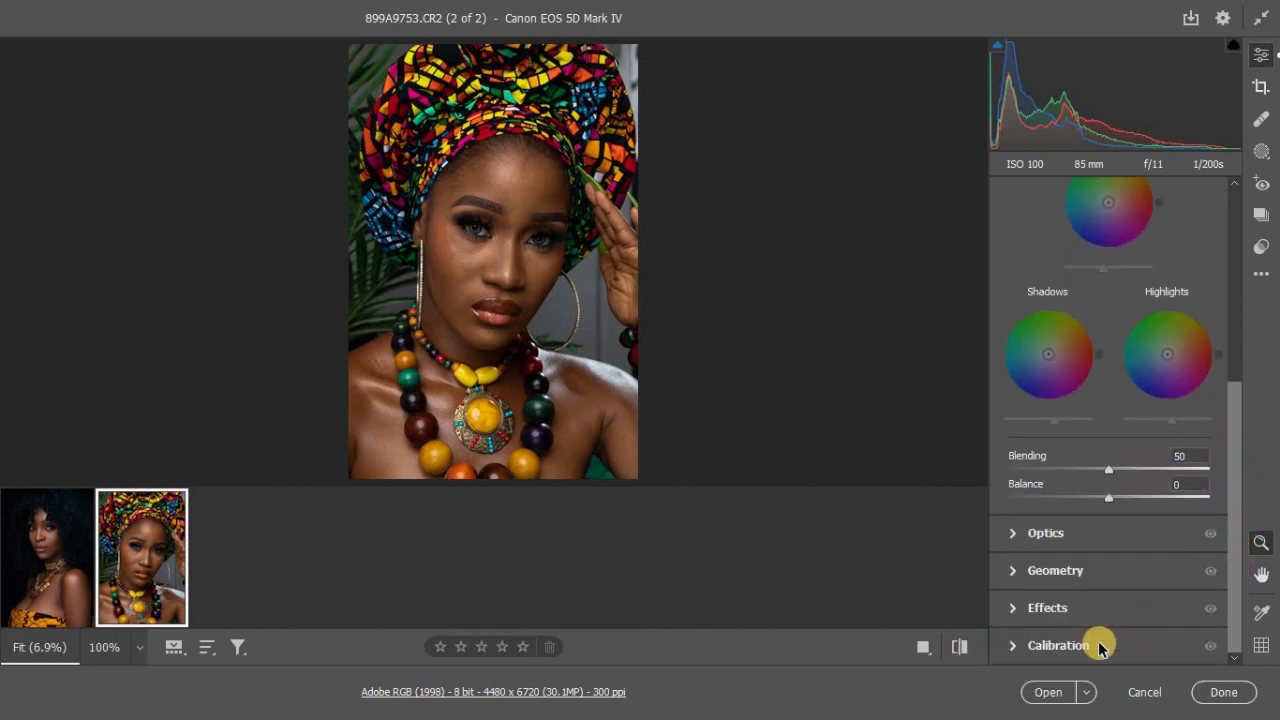
Step: Set the Blue Primary saturation to +11 in the Calibration settings of the headwrap portrait
click(1150, 638)
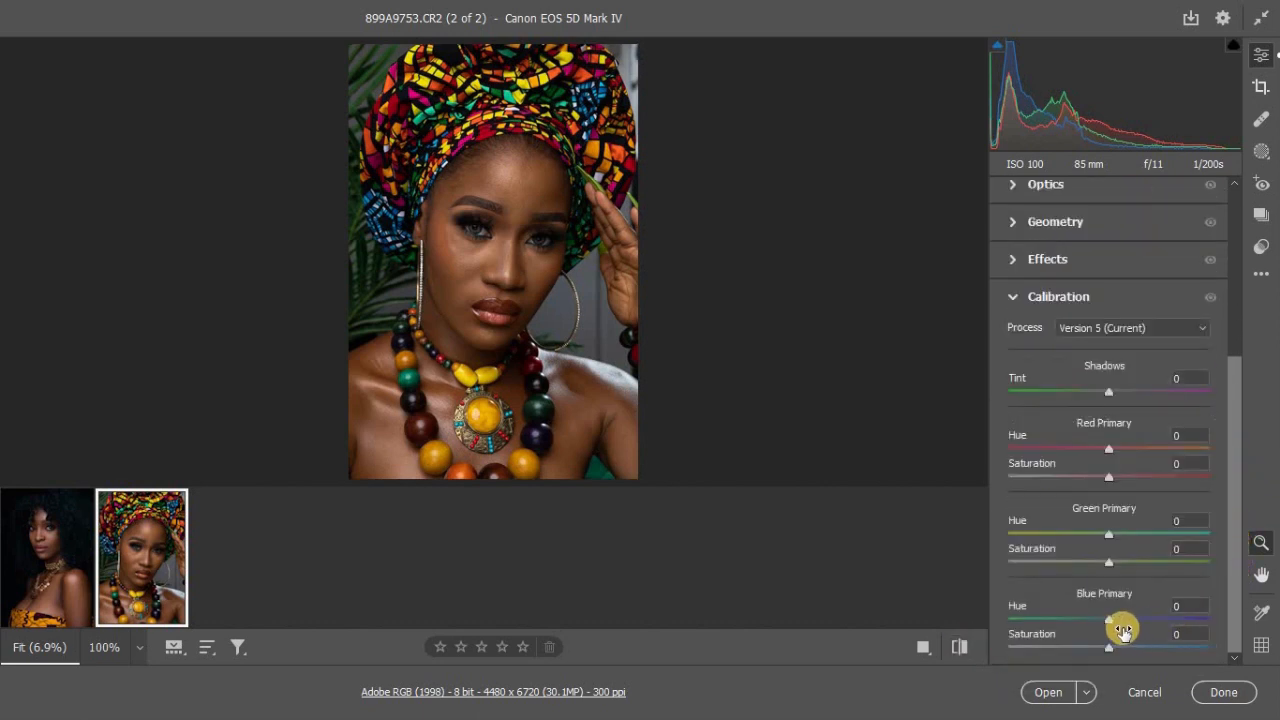
drag(1113, 648, 1121, 648)
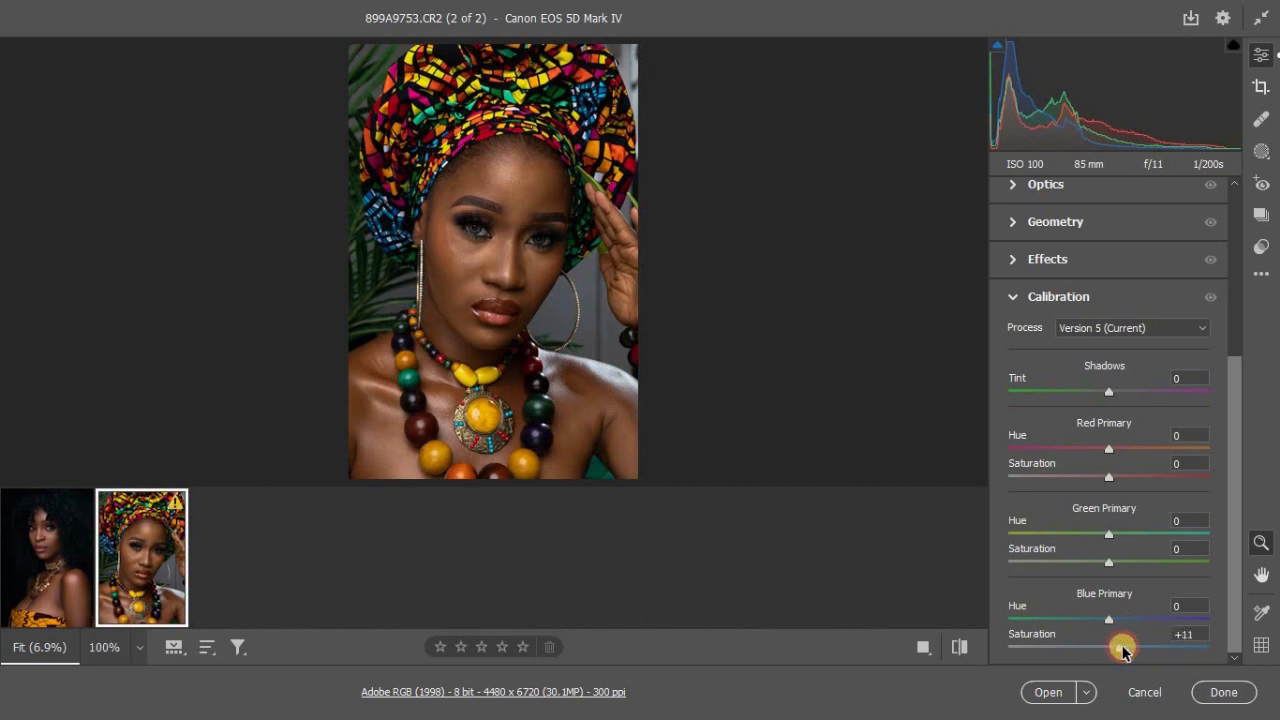
Step: Compare the edited headwrap portrait with its default settings several times, ending on the current settings
click(959, 647)
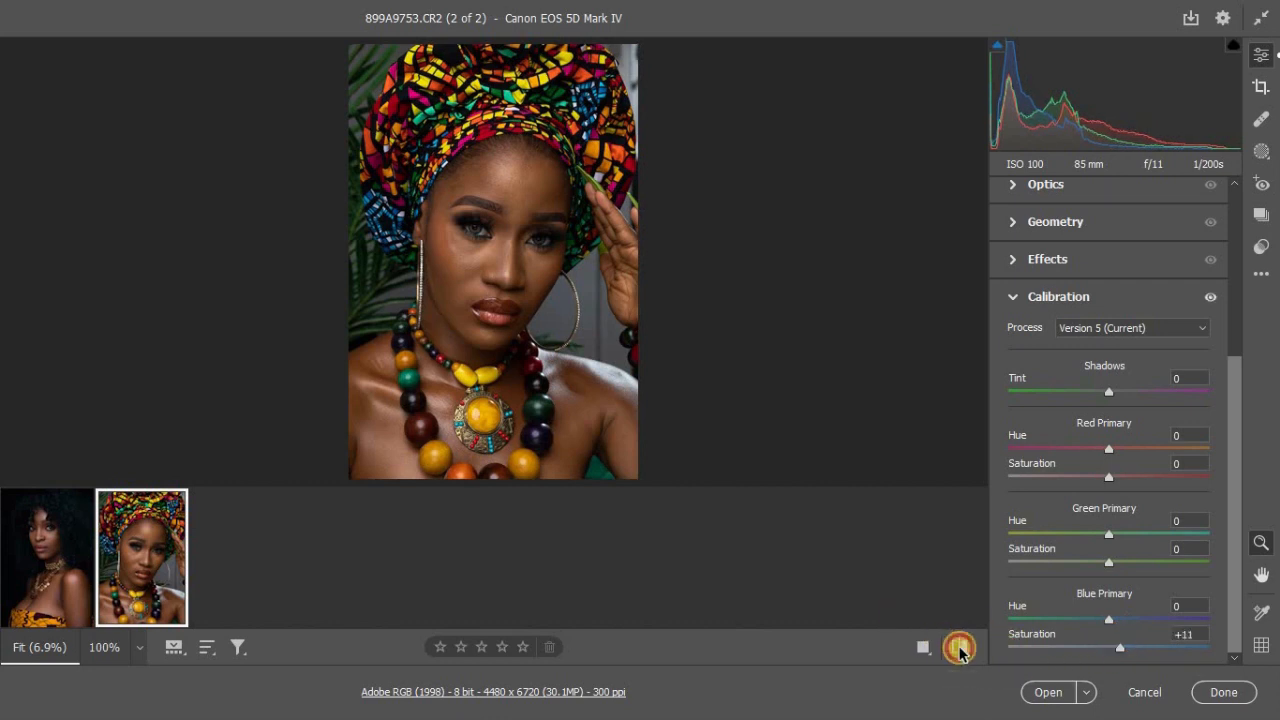
click(959, 647)
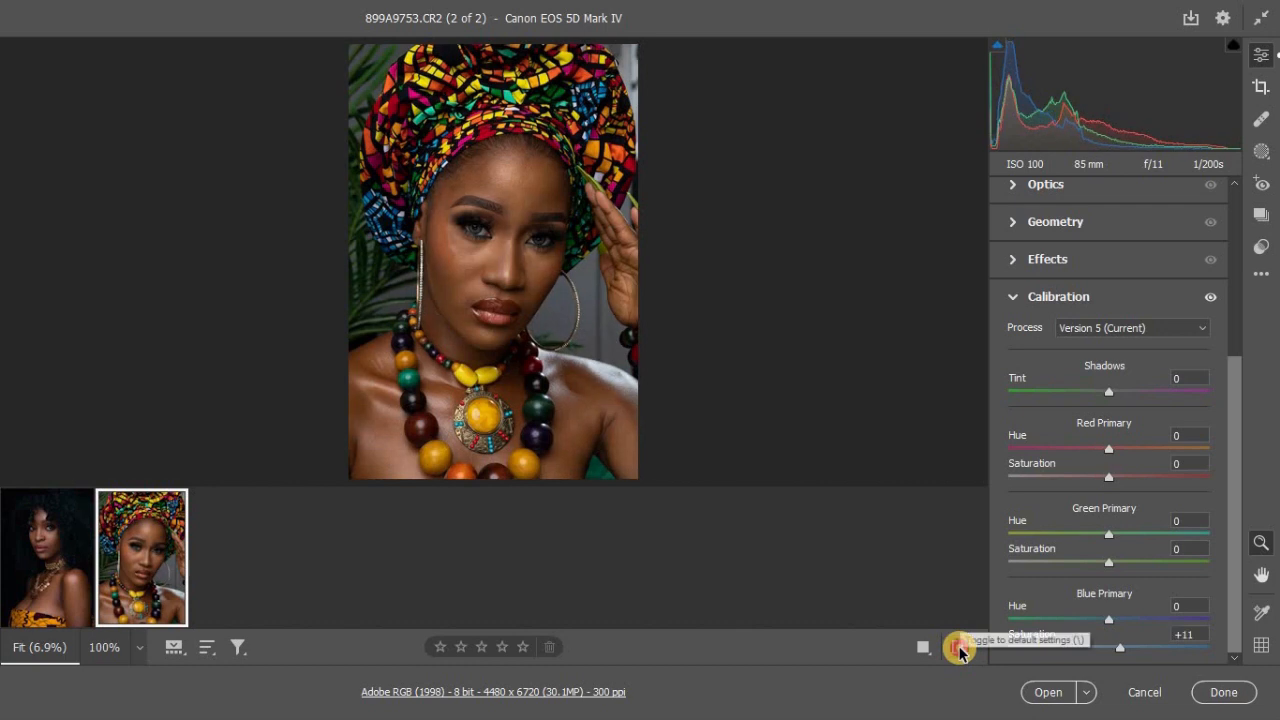
click(959, 647)
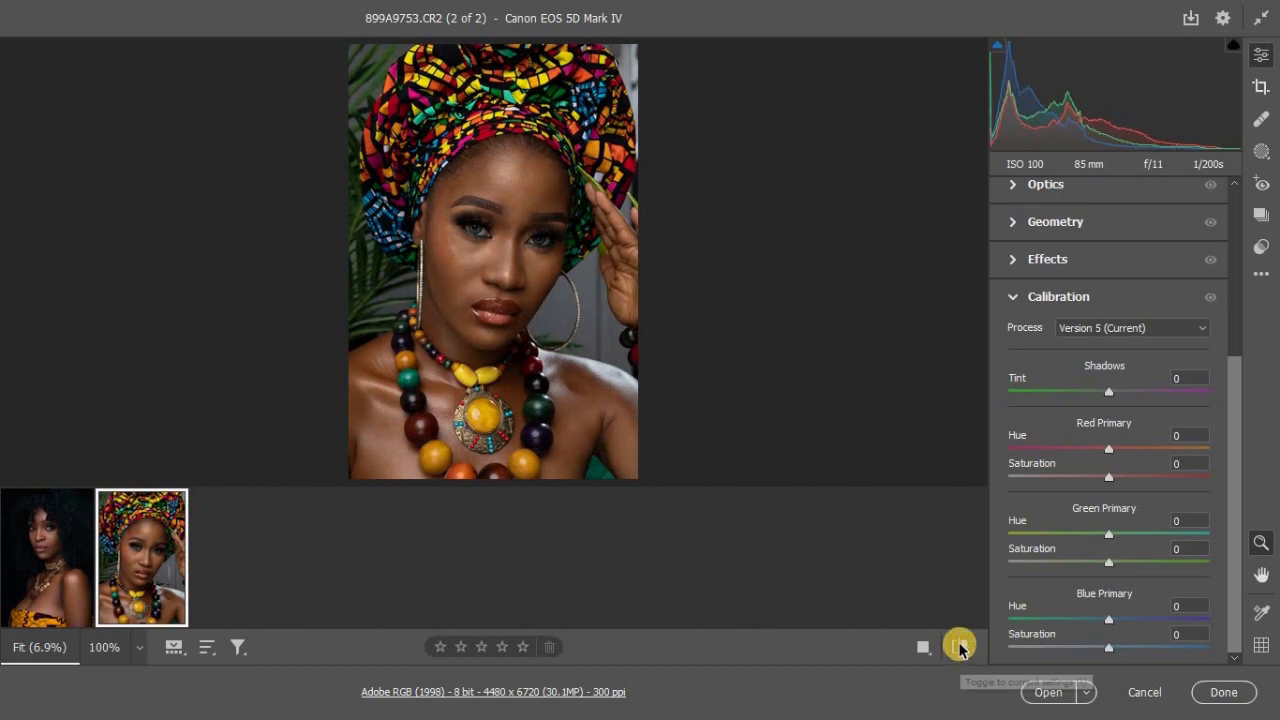
click(959, 648)
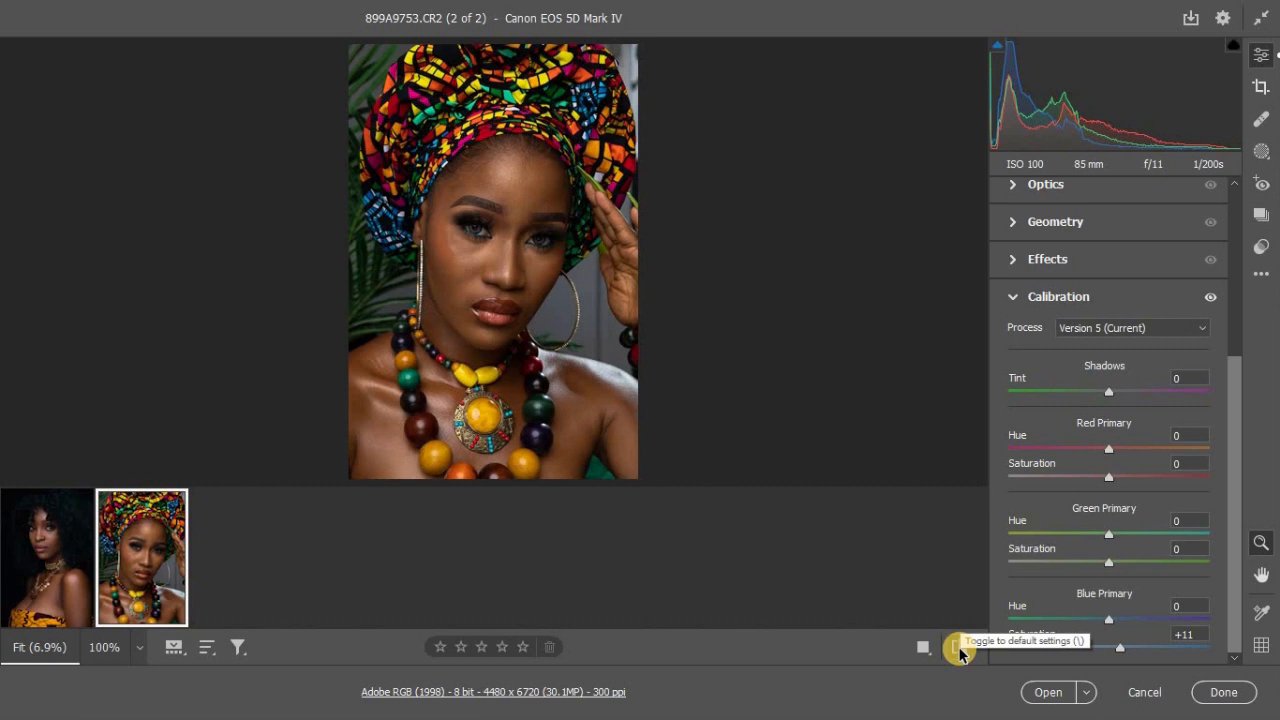
click(959, 647)
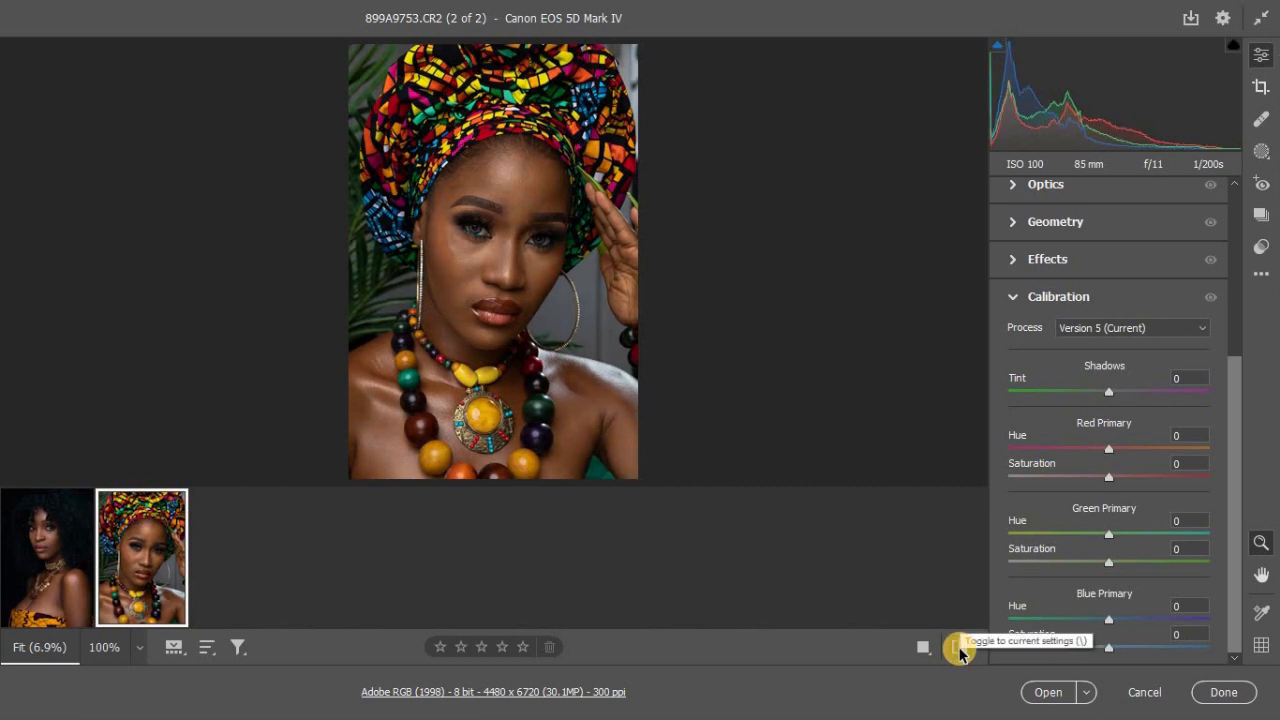
click(959, 648)
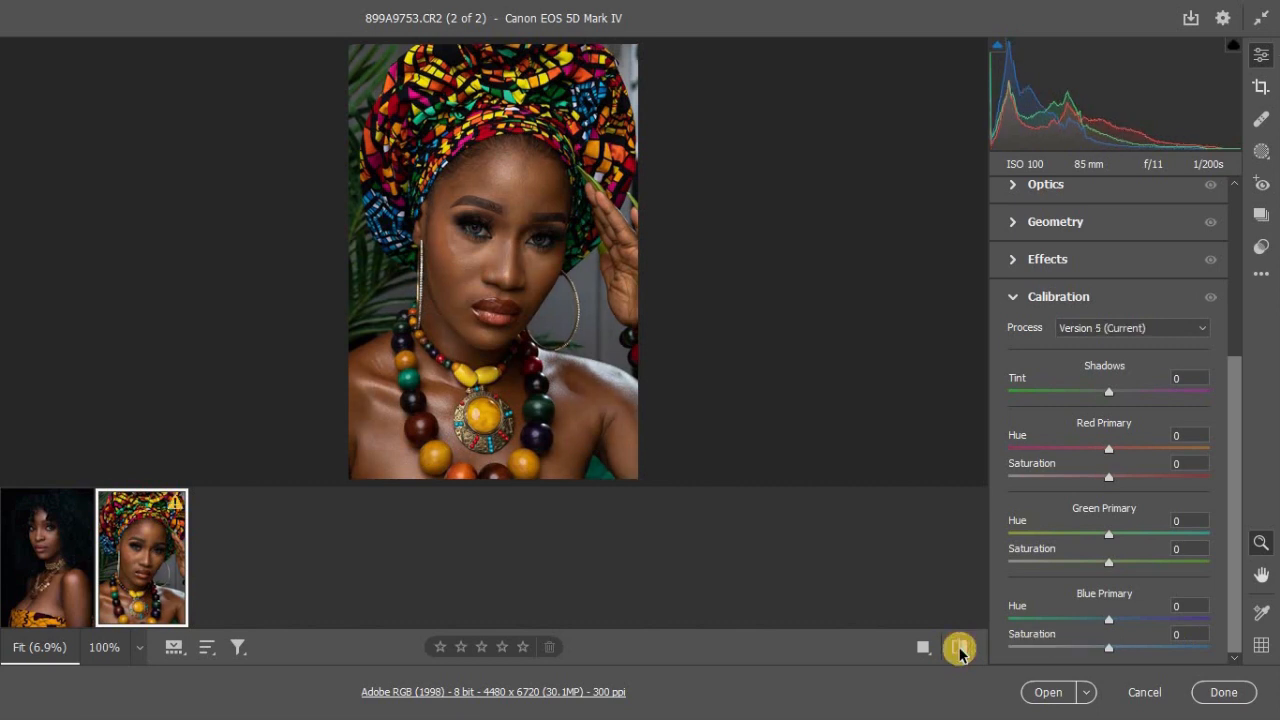
click(959, 648)
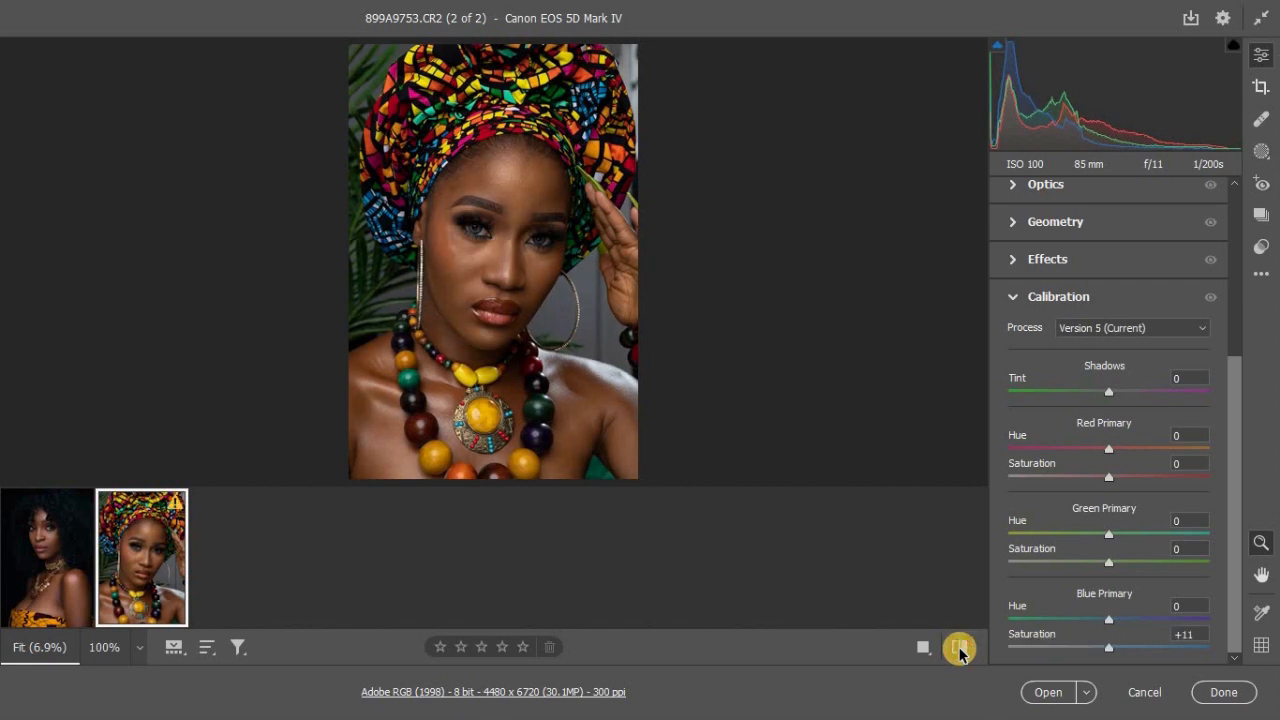
click(959, 650)
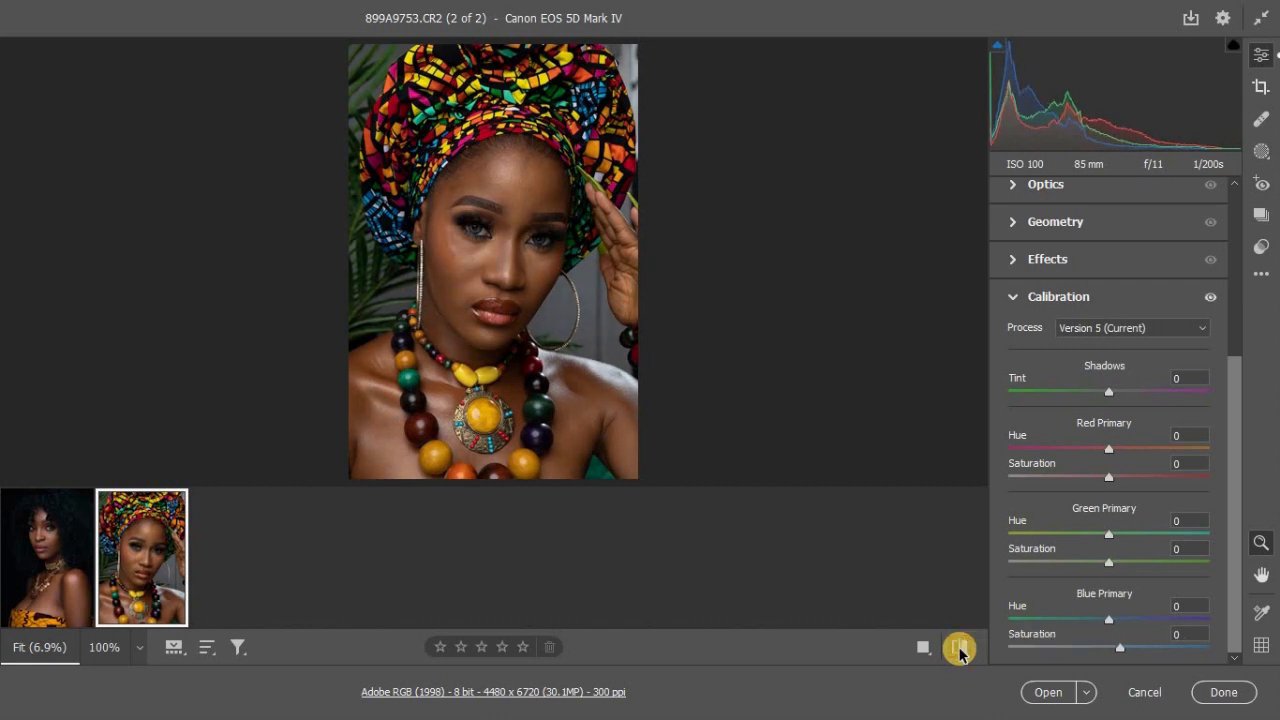
click(959, 648)
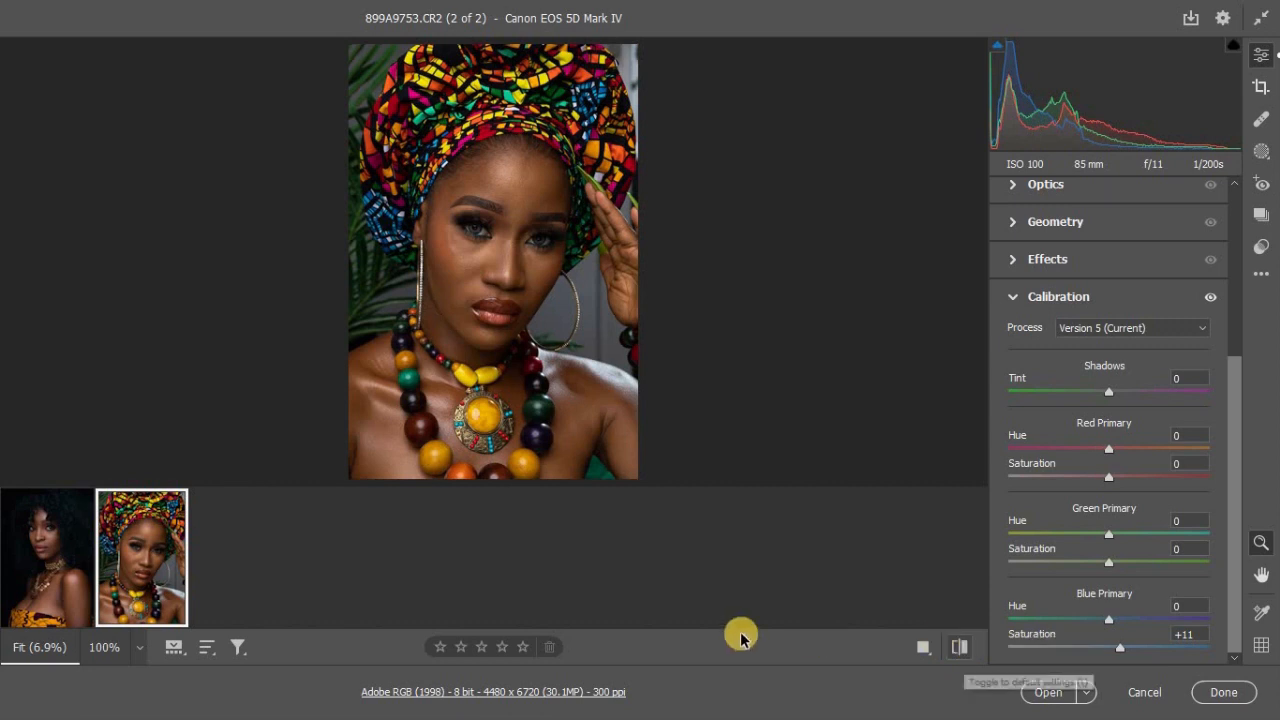